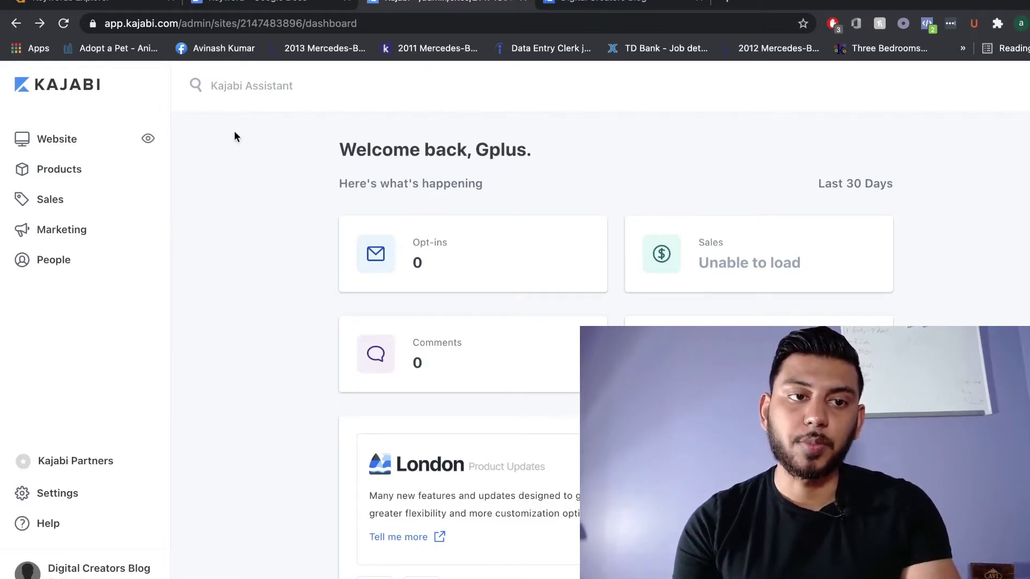
# - Go to the website's theme management and preview the live Encore Site theme's home page
pyautogui.click(75, 139)
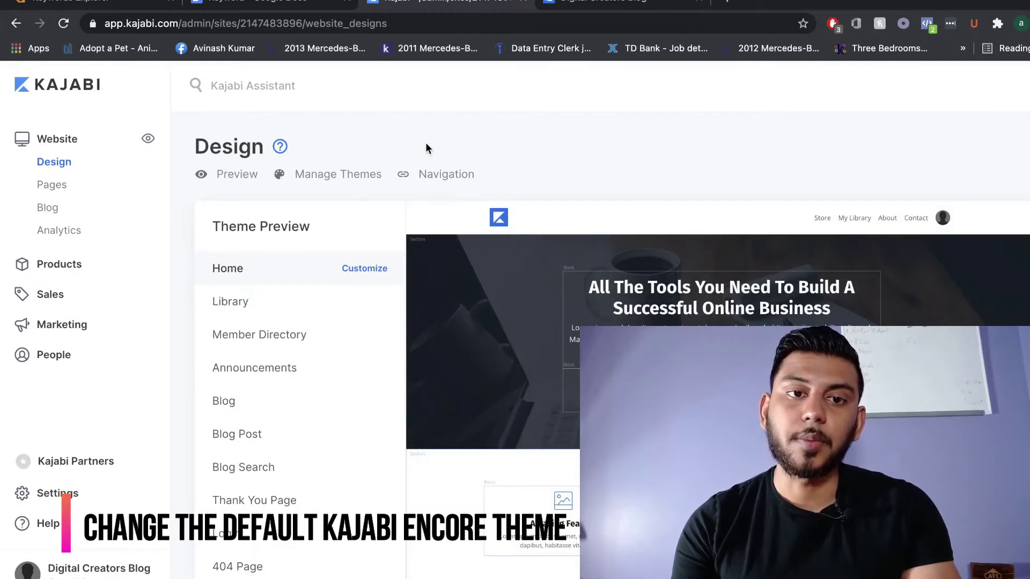
pyautogui.click(349, 175)
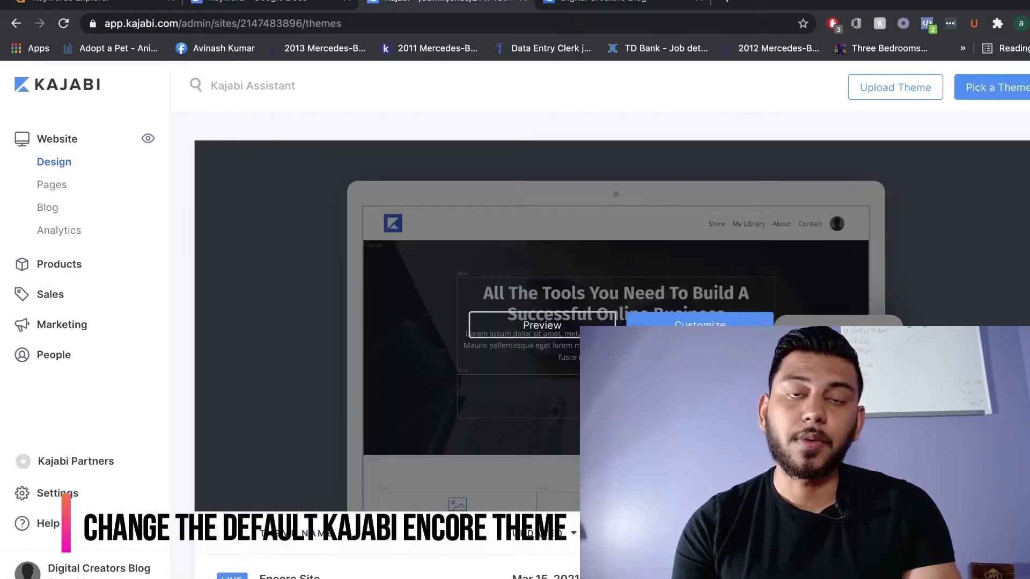
pyautogui.scroll(-1, 612, 311)
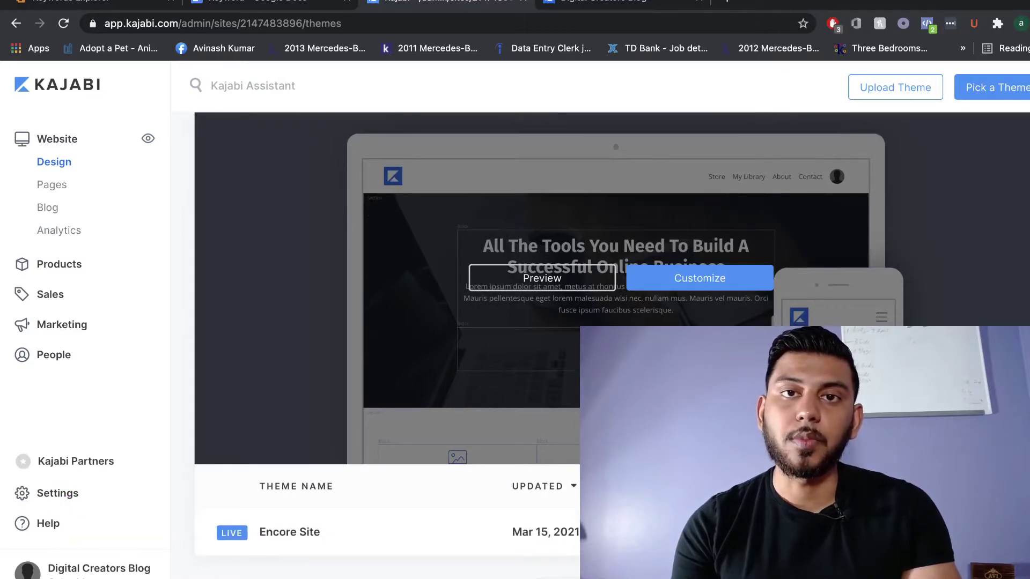
pyautogui.click(542, 278)
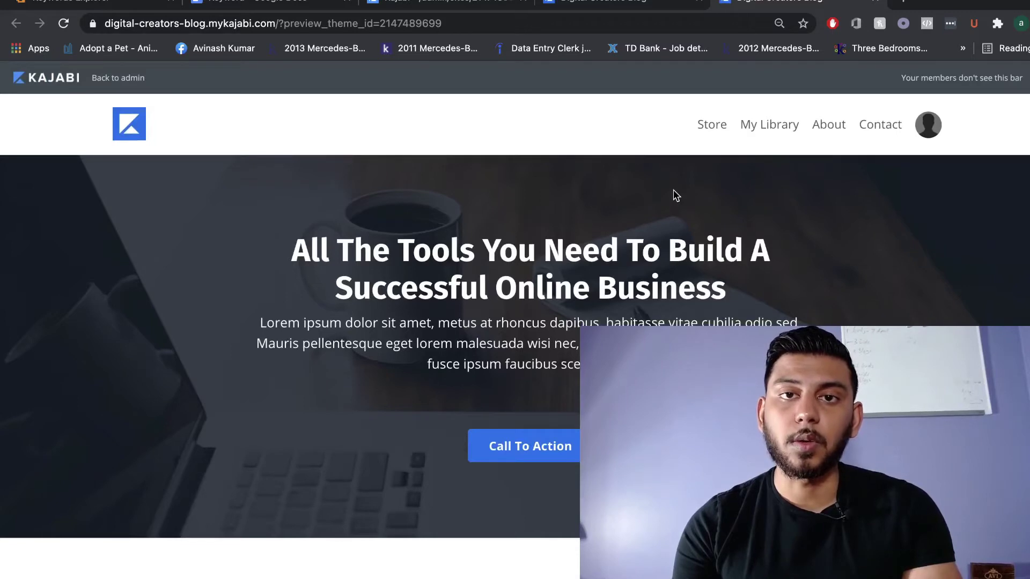
pyautogui.scroll(-6, 676, 196)
pyautogui.scroll(2, 676, 195)
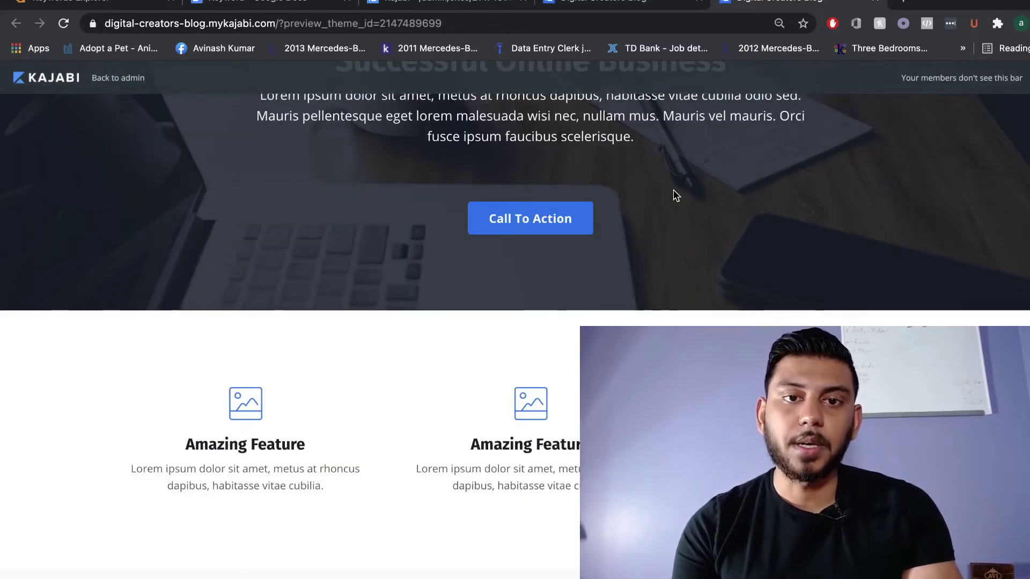
pyautogui.scroll(4, 673, 194)
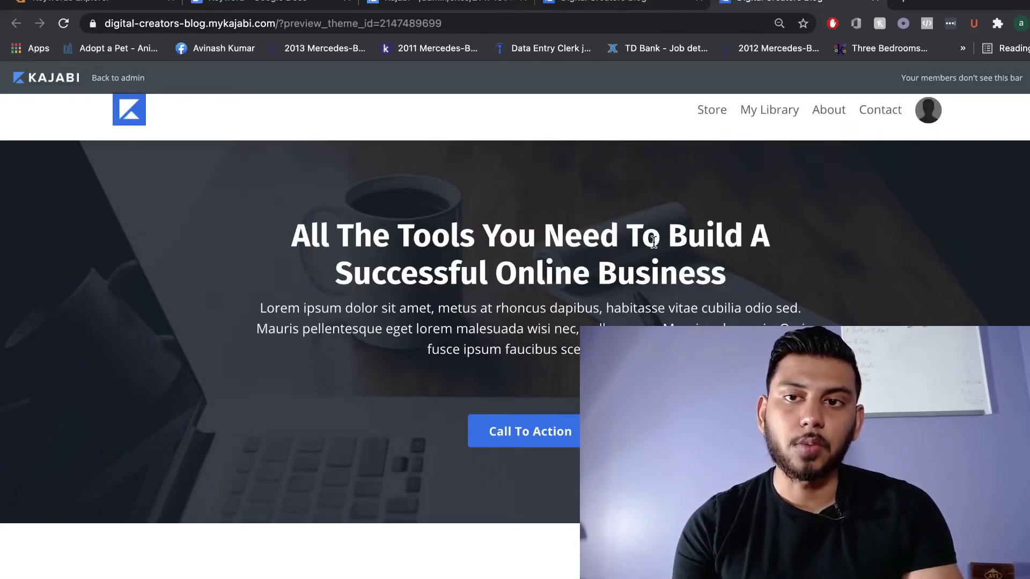
# - Return to the admin's theme page, open the theme picker and browse the available themes, such as Streamlined Home, Kim, Carl, Emilia and Hopper
pyautogui.press('super+3')
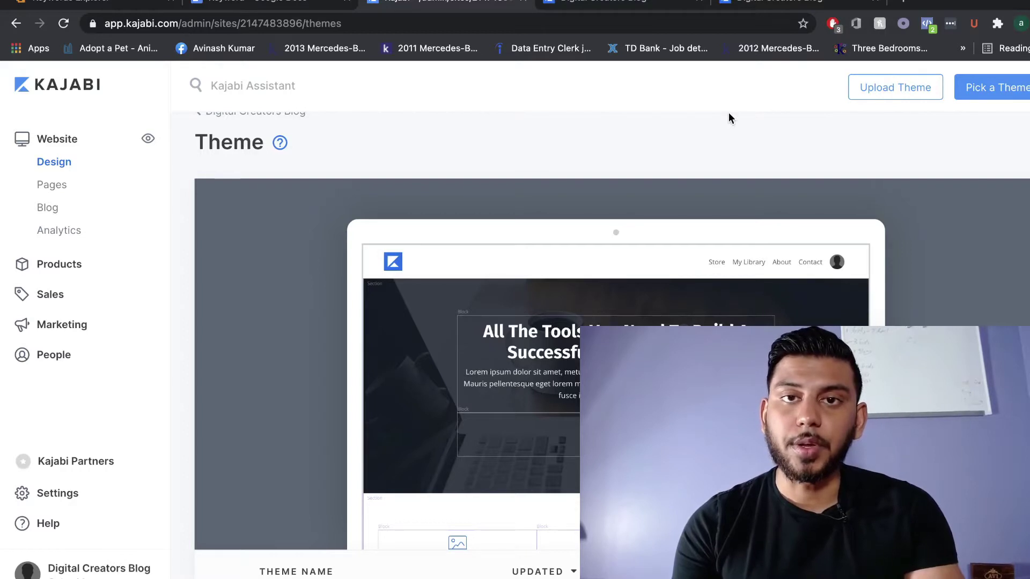
pyautogui.click(977, 87)
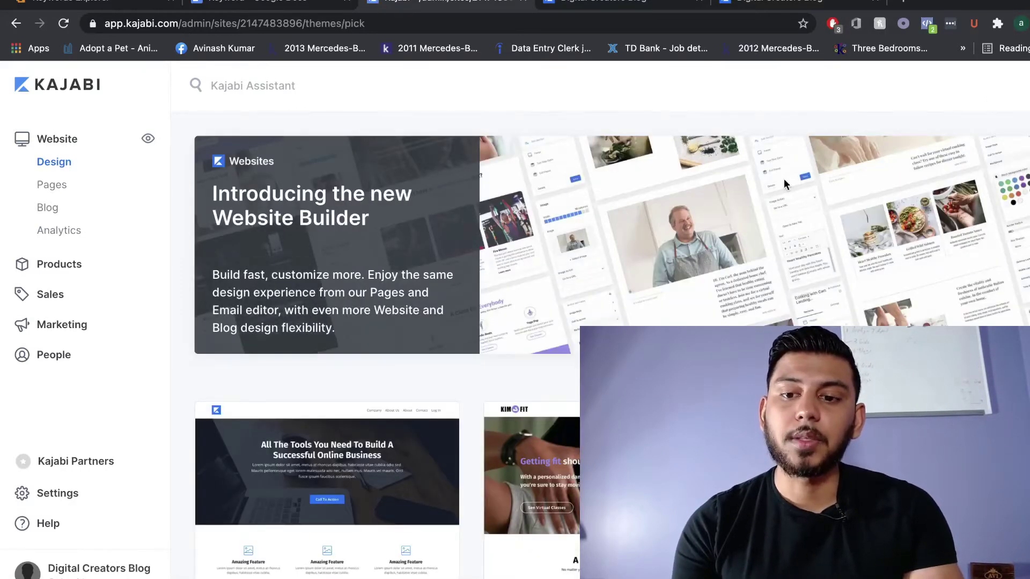
pyautogui.scroll(-2, 783, 181)
pyautogui.scroll(-2, 784, 180)
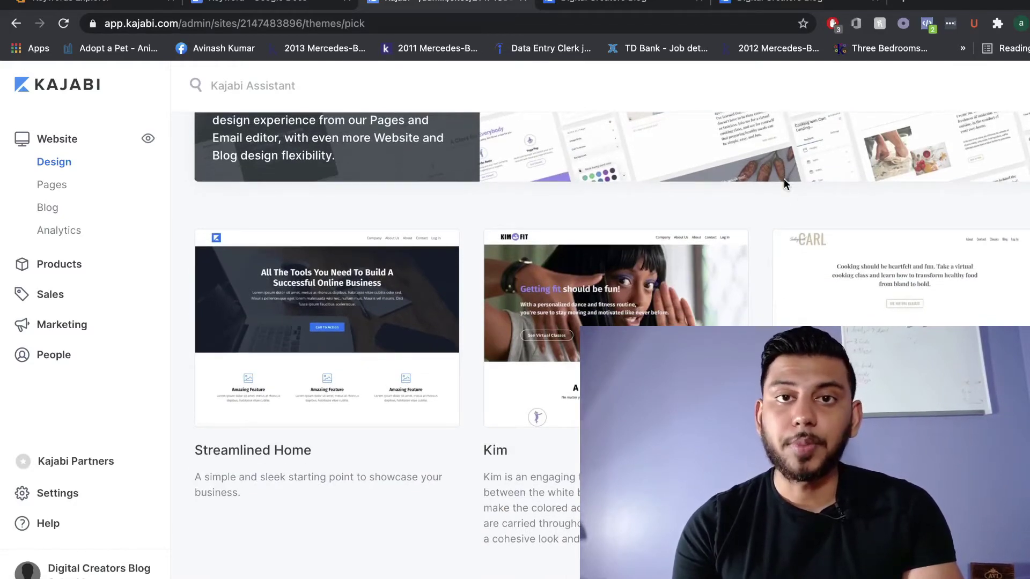
pyautogui.scroll(-4, 784, 179)
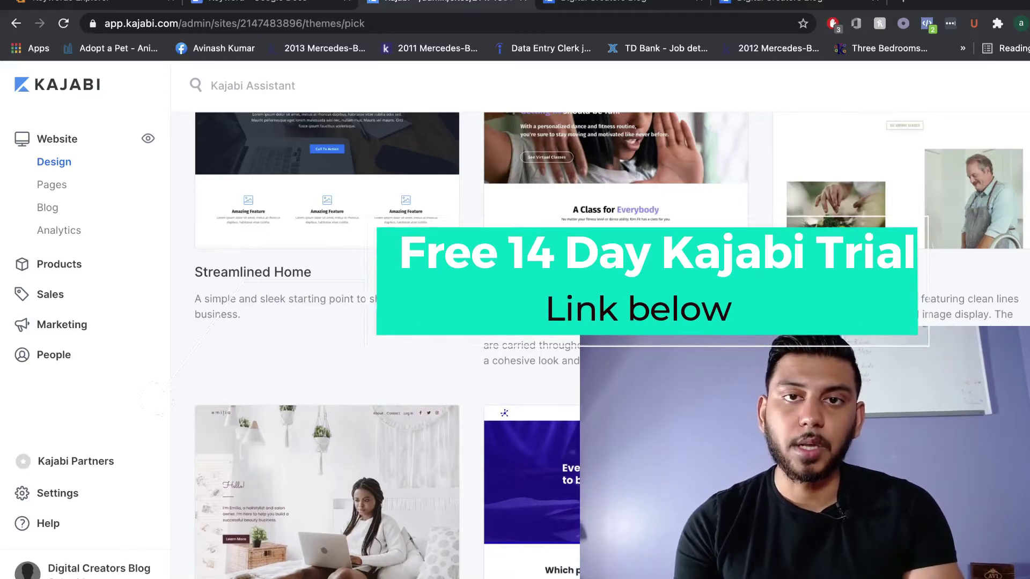
pyautogui.scroll(2, 783, 179)
pyautogui.scroll(1, 611, 343)
pyautogui.scroll(-5, 611, 344)
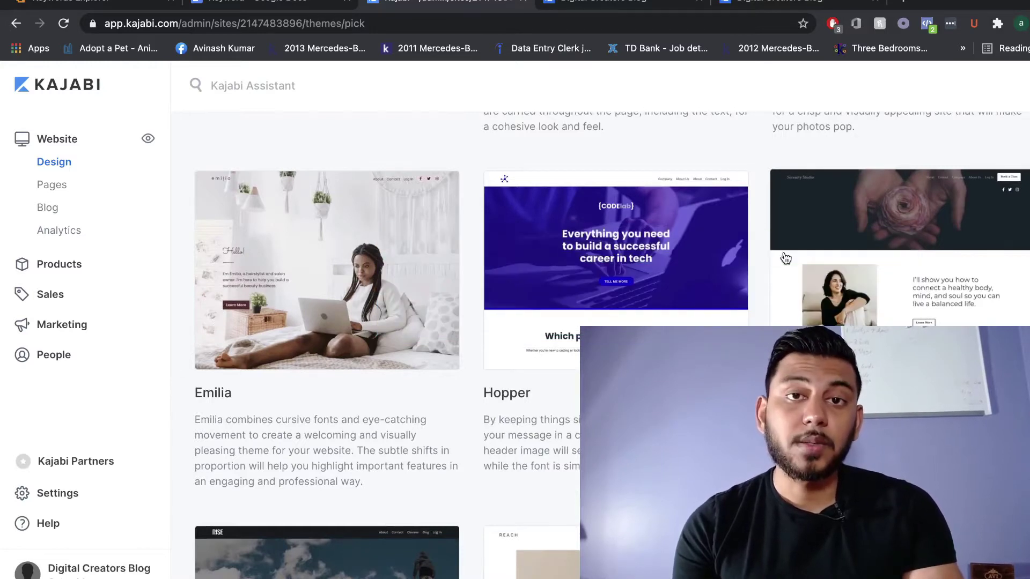
pyautogui.scroll(5, 781, 271)
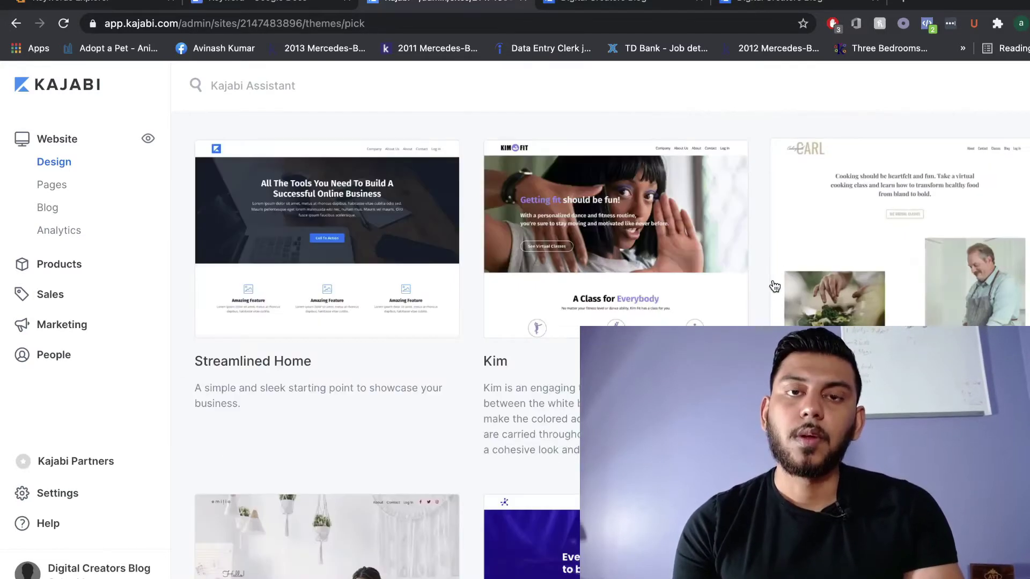
pyautogui.scroll(1, 698, 295)
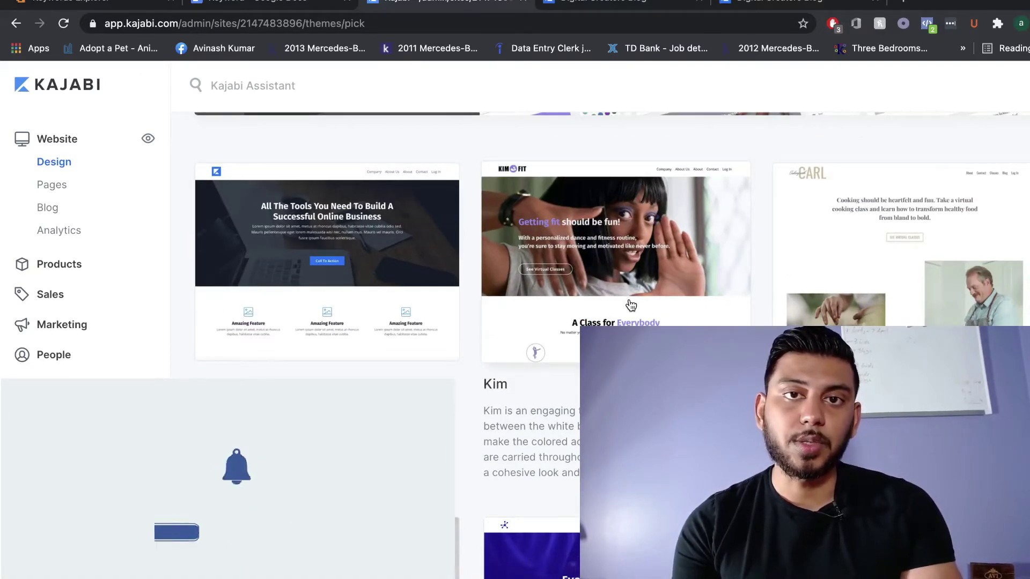
pyautogui.scroll(-3, 631, 305)
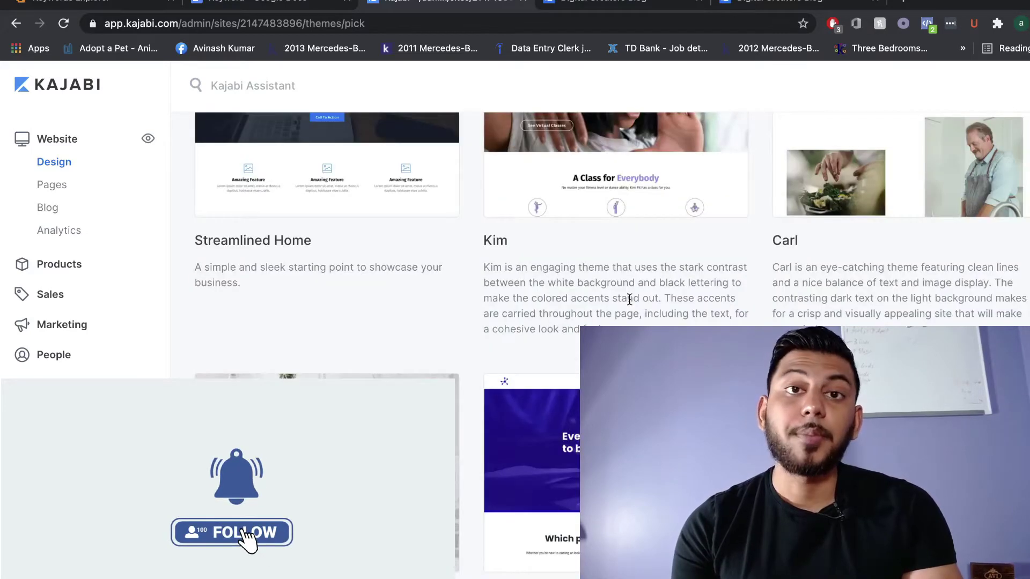
pyautogui.scroll(-1, 629, 299)
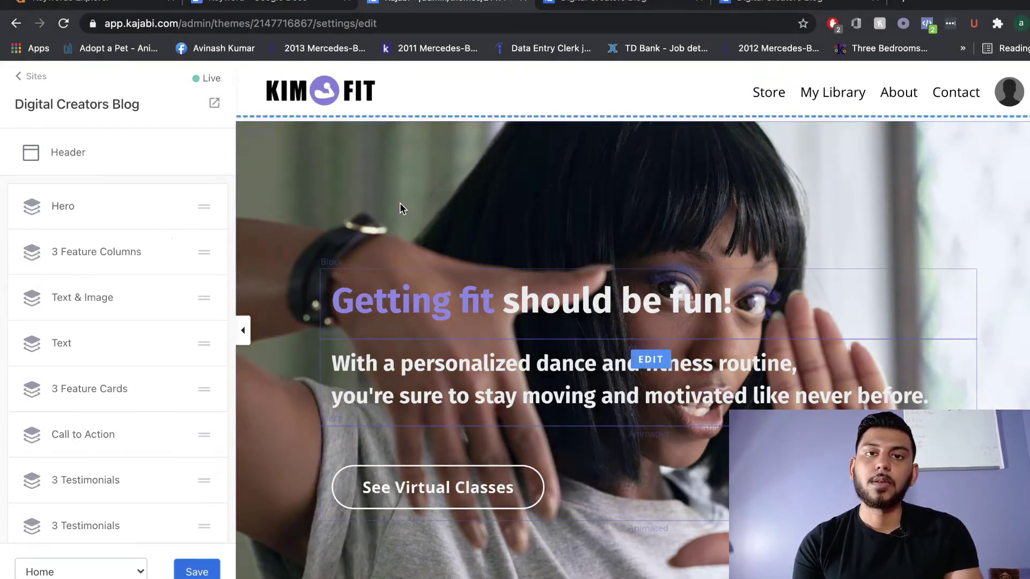
# - Examine how the Kim theme's home page is built from sections and blocks, including the feature columns and the Text & Image section
pyautogui.scroll(-20, 401, 204)
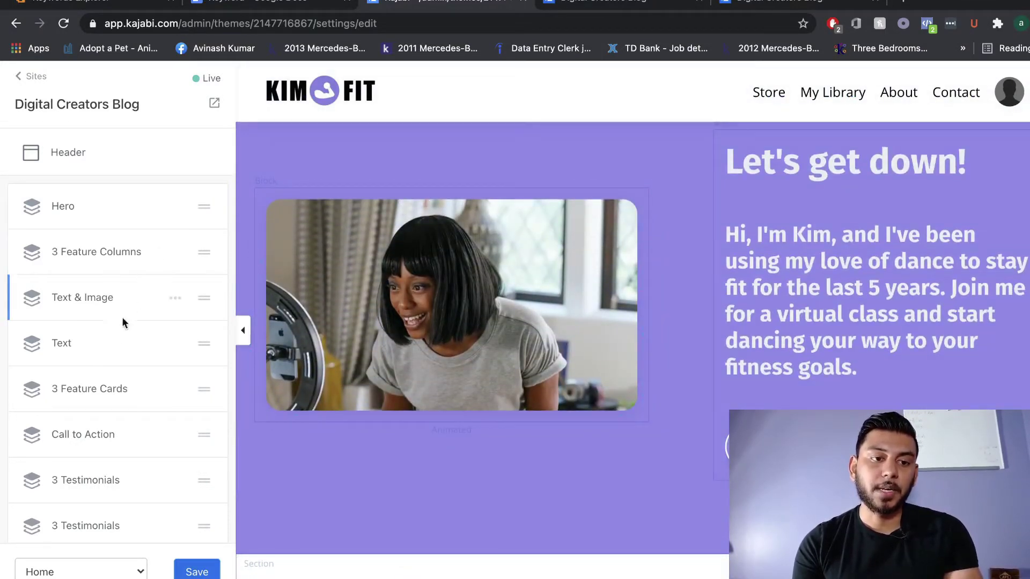
pyautogui.click(100, 389)
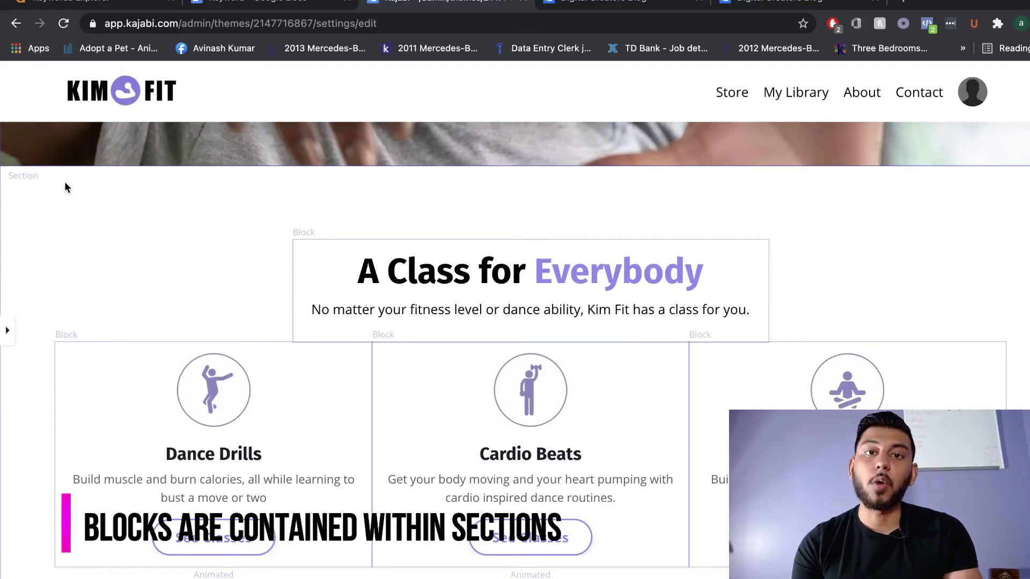
pyautogui.scroll(-1, 64, 182)
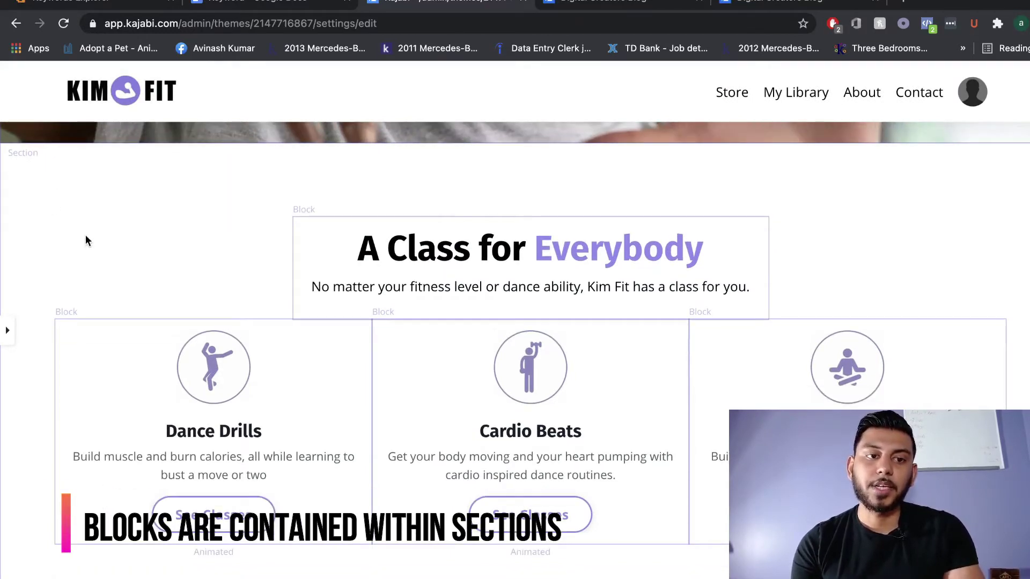
pyautogui.scroll(-1, 86, 241)
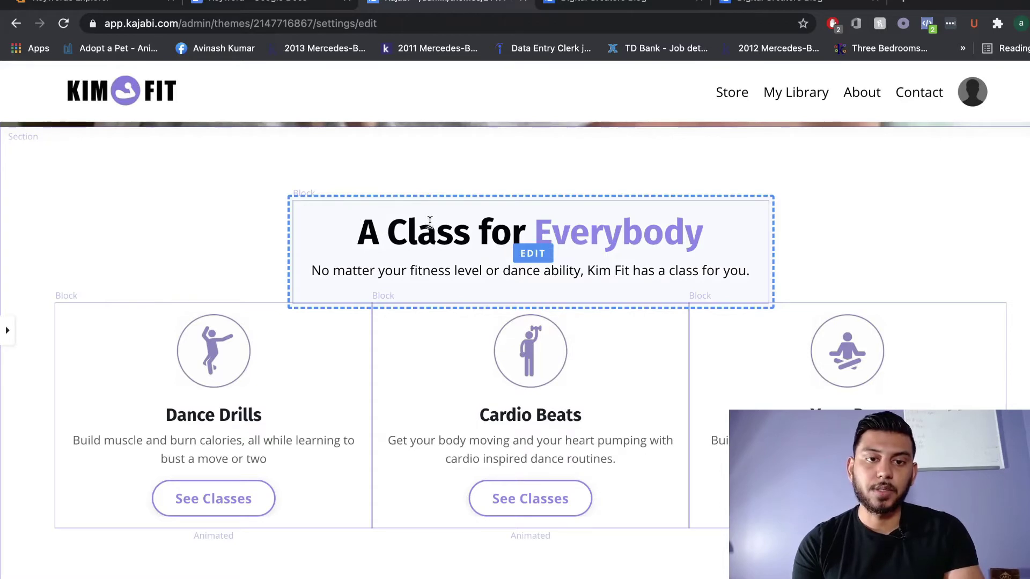
pyautogui.scroll(-1, 430, 225)
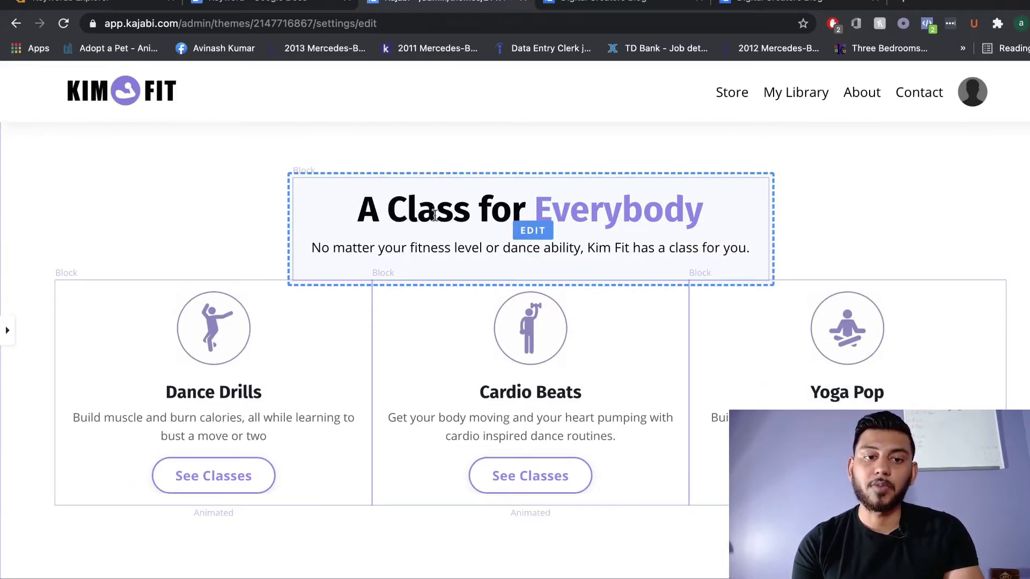
pyautogui.scroll(-2, 279, 322)
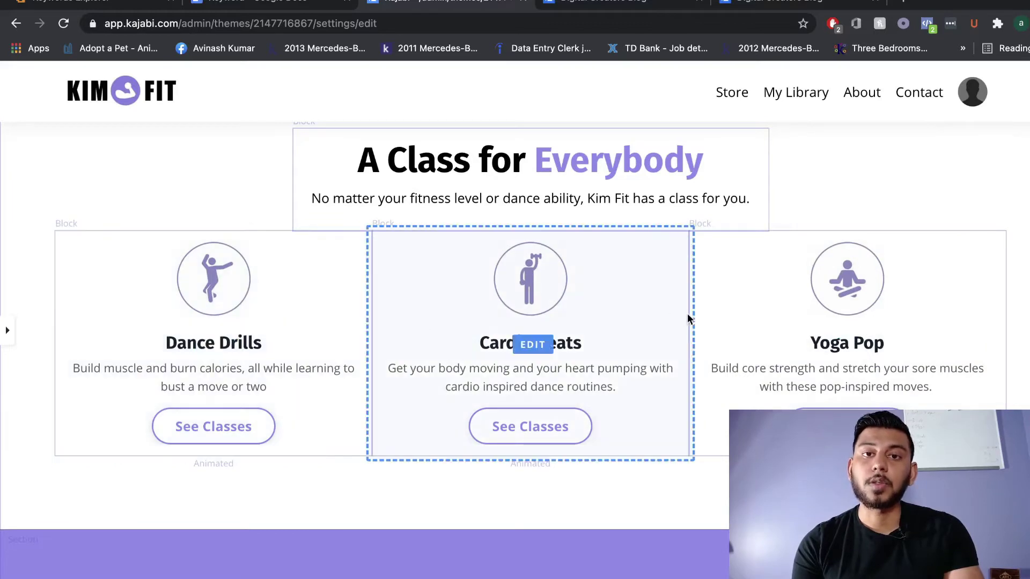
pyautogui.scroll(-10, 186, 333)
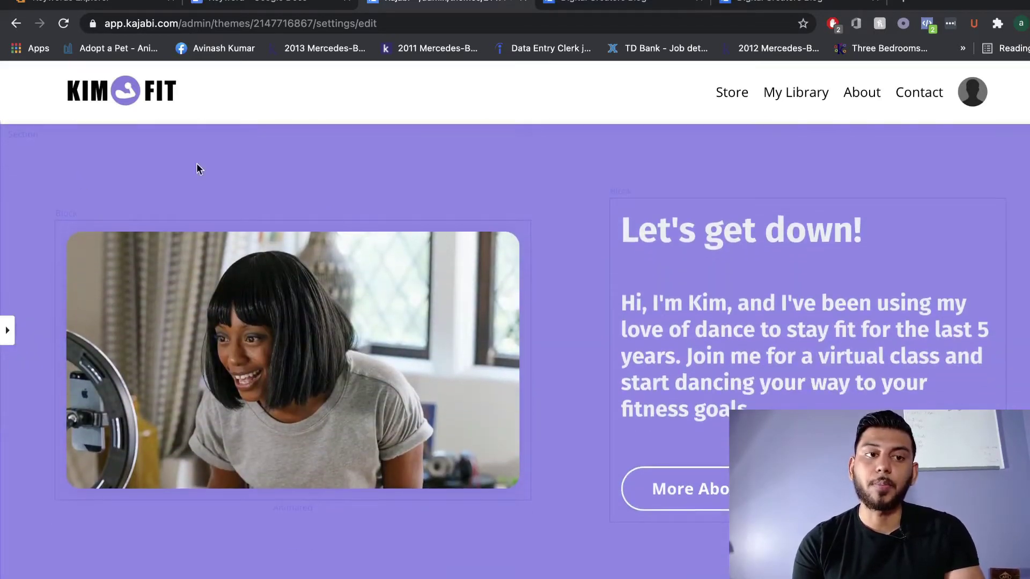
pyautogui.scroll(-2, 201, 182)
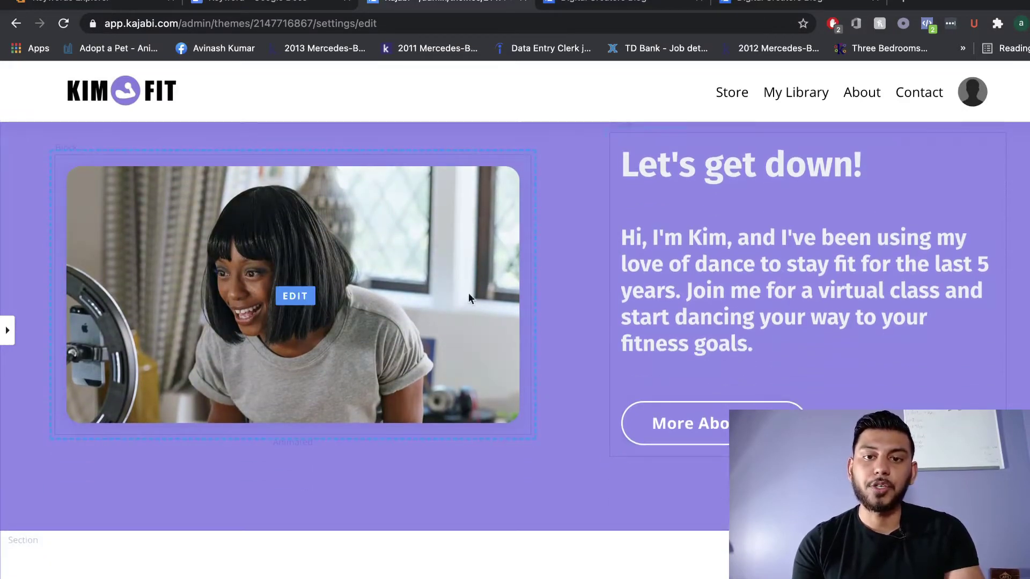
pyautogui.scroll(2, 750, 311)
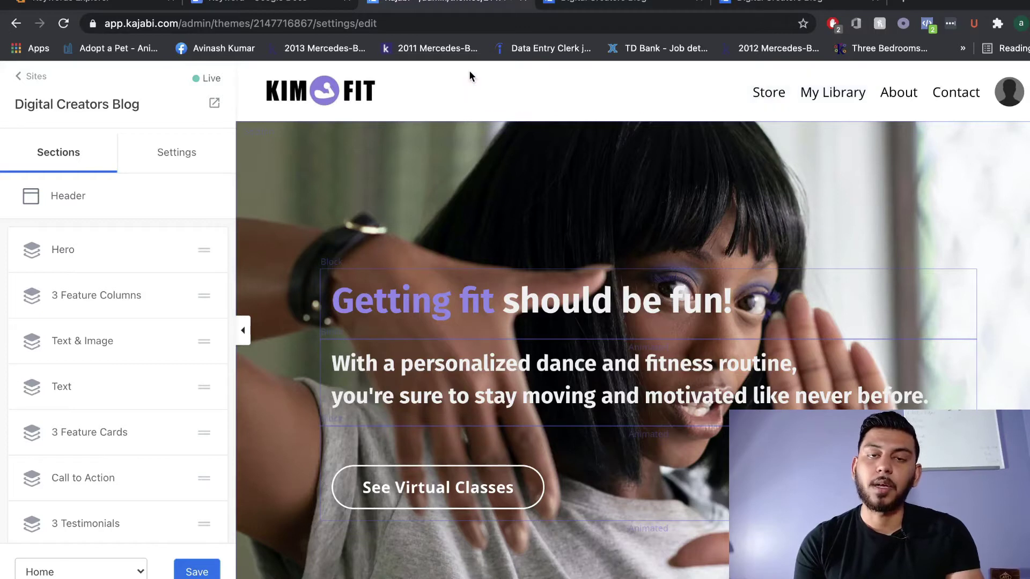
# - Replace the header's Kim Fit logo with the uploaded C and S tools logo, adjusting the crop to frame the artwork
pyautogui.click(336, 92)
pyautogui.scroll(-2, 105, 185)
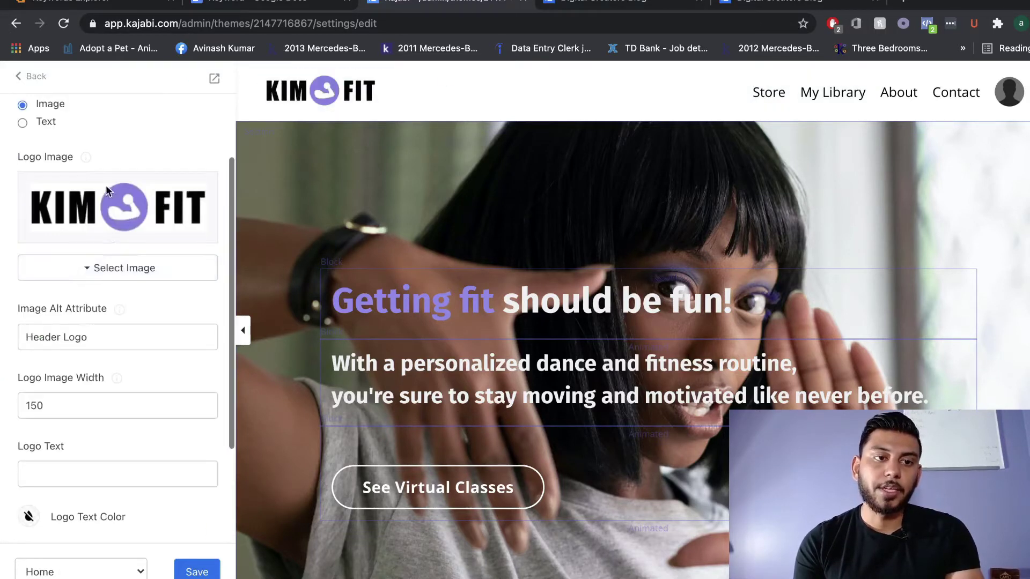
pyautogui.moveTo(86, 158)
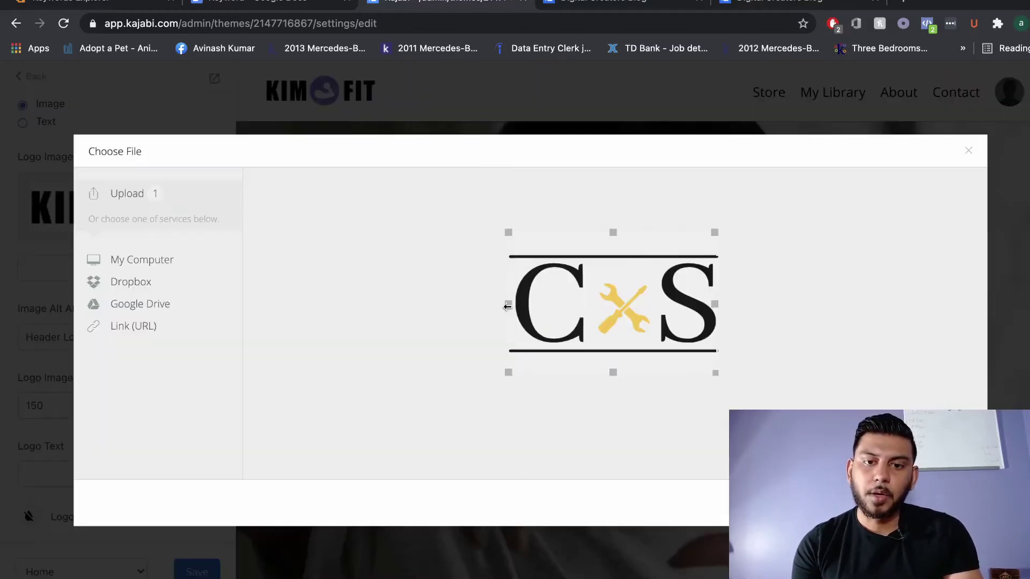
pyautogui.moveTo(506, 303); pyautogui.dragTo(500, 307)
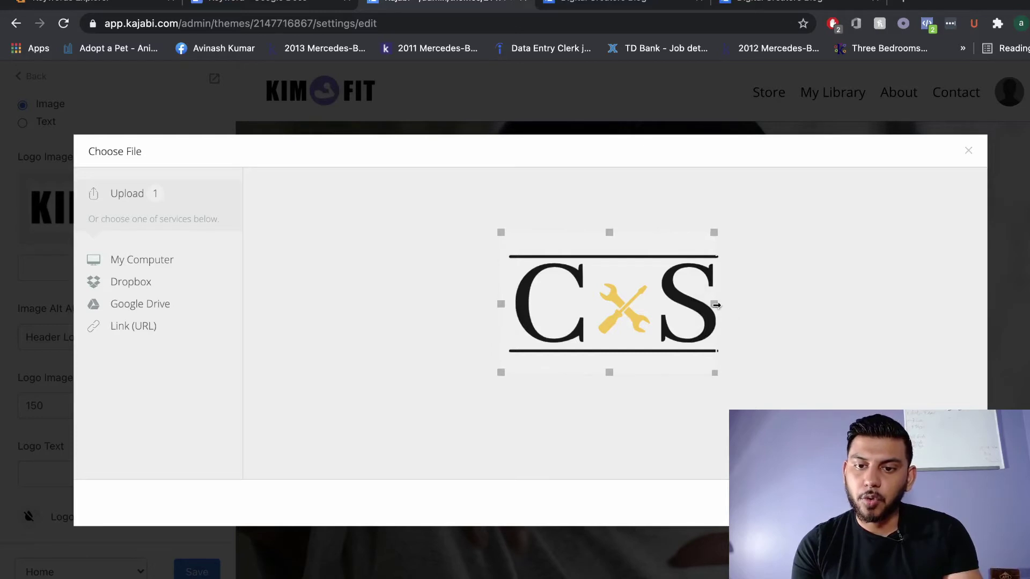
pyautogui.moveTo(715, 304); pyautogui.dragTo(722, 305)
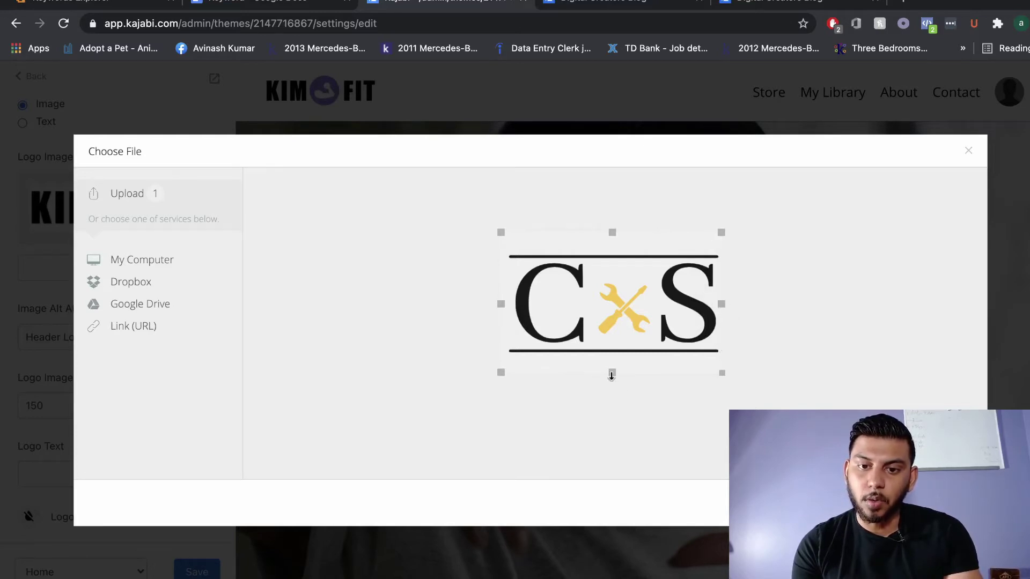
pyautogui.moveTo(612, 372); pyautogui.dragTo(612, 360)
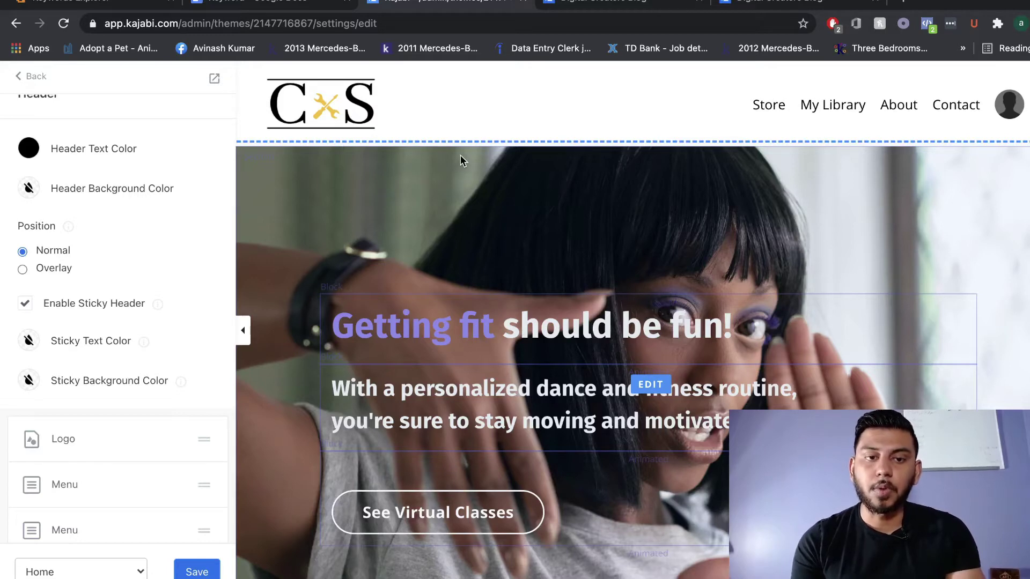
# - Check how the header behaves while moving through the home page, and disable the sticky header
pyautogui.scroll(-3, 500, 196)
pyautogui.scroll(-2, 500, 192)
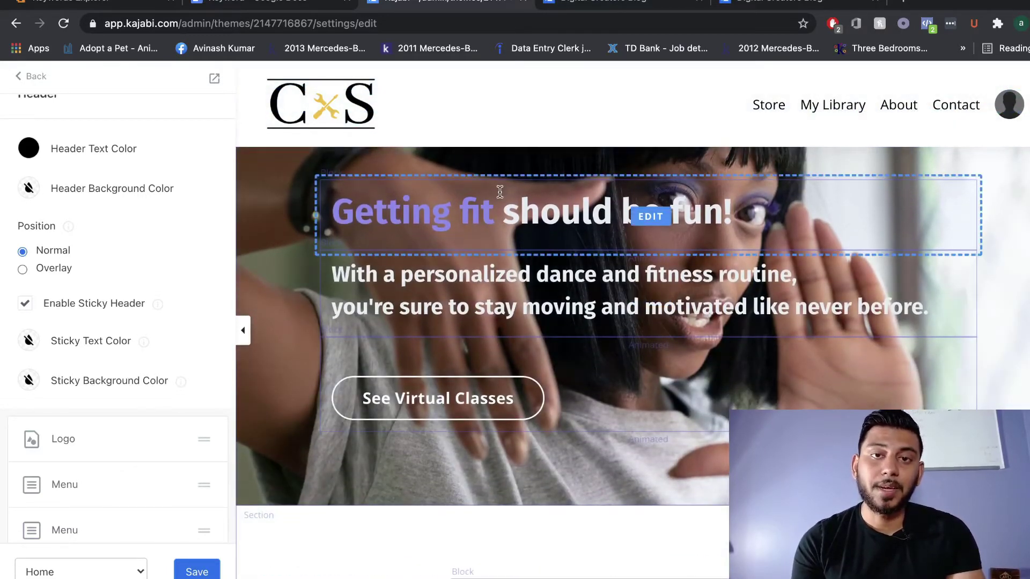
pyautogui.scroll(-4, 500, 193)
pyautogui.scroll(-3, 500, 196)
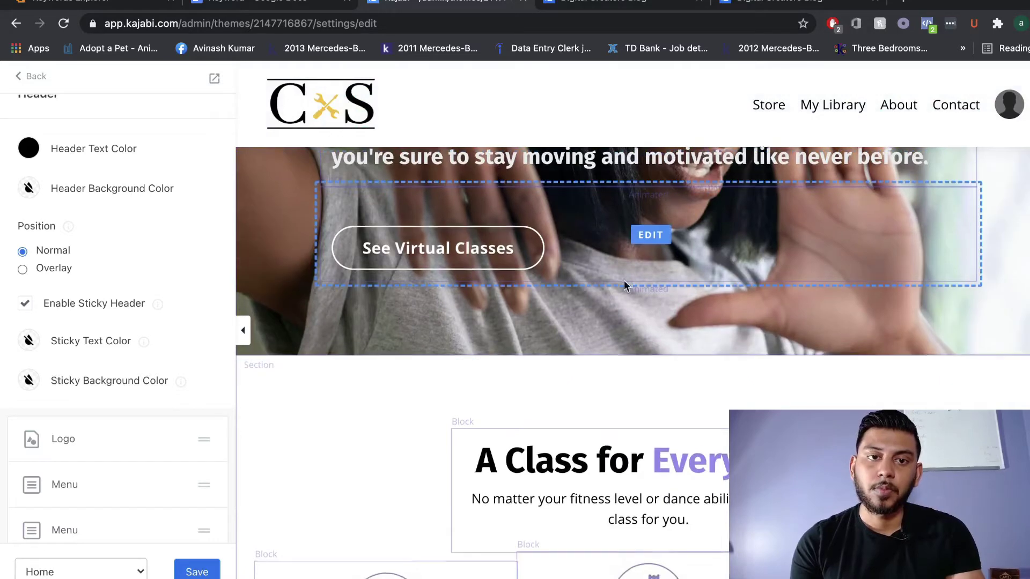
pyautogui.scroll(-1, 624, 285)
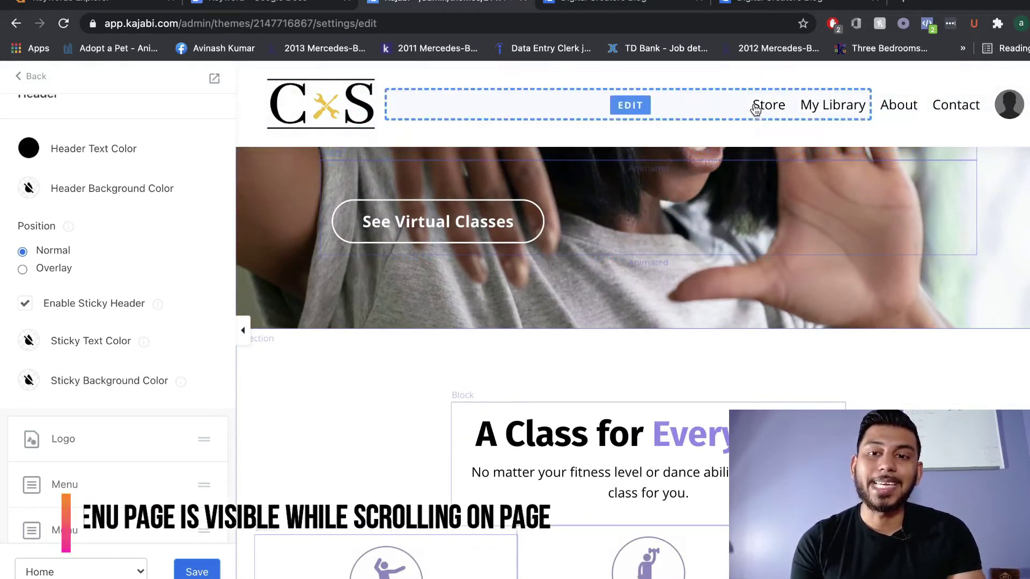
pyautogui.scroll(5, 494, 226)
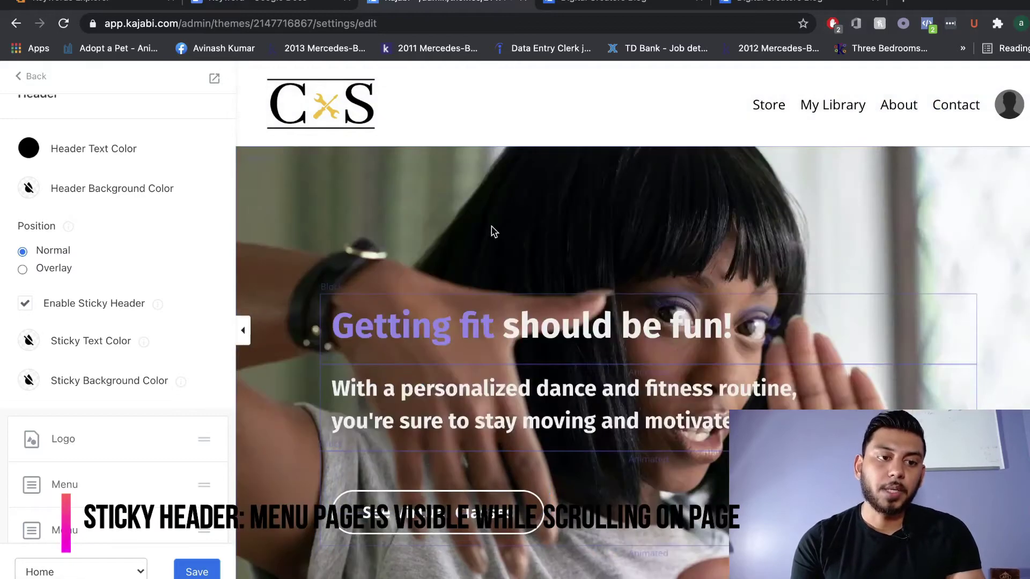
pyautogui.click(25, 303)
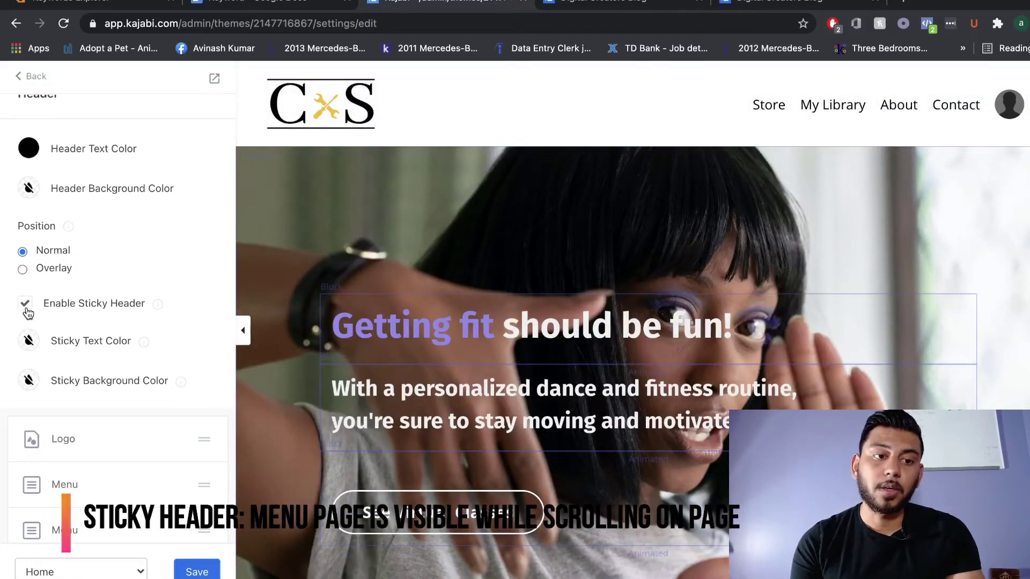
pyautogui.click(25, 305)
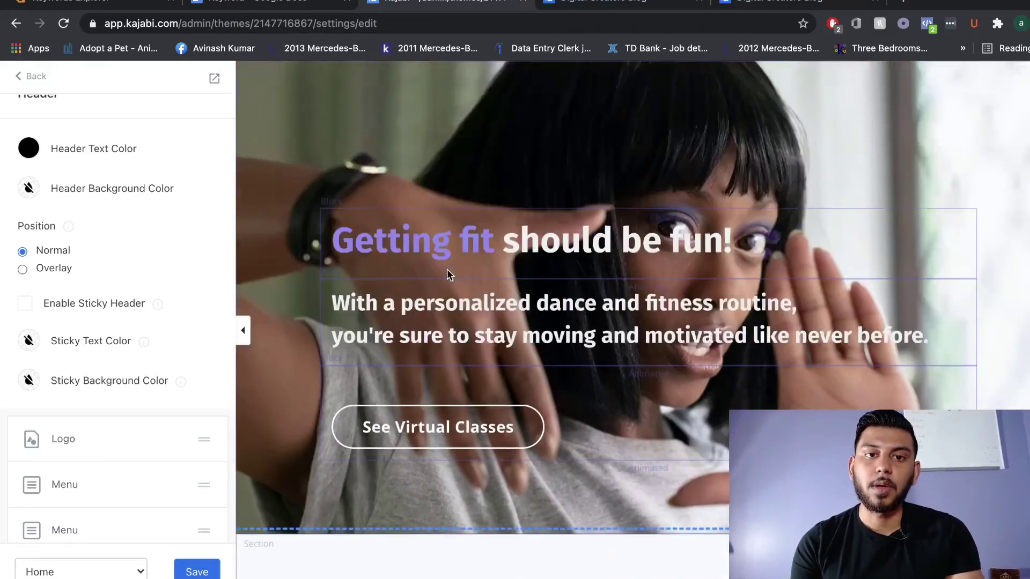
# - Select the header's navigation menu block and open its link lists for editing
pyautogui.scroll(-6, 446, 269)
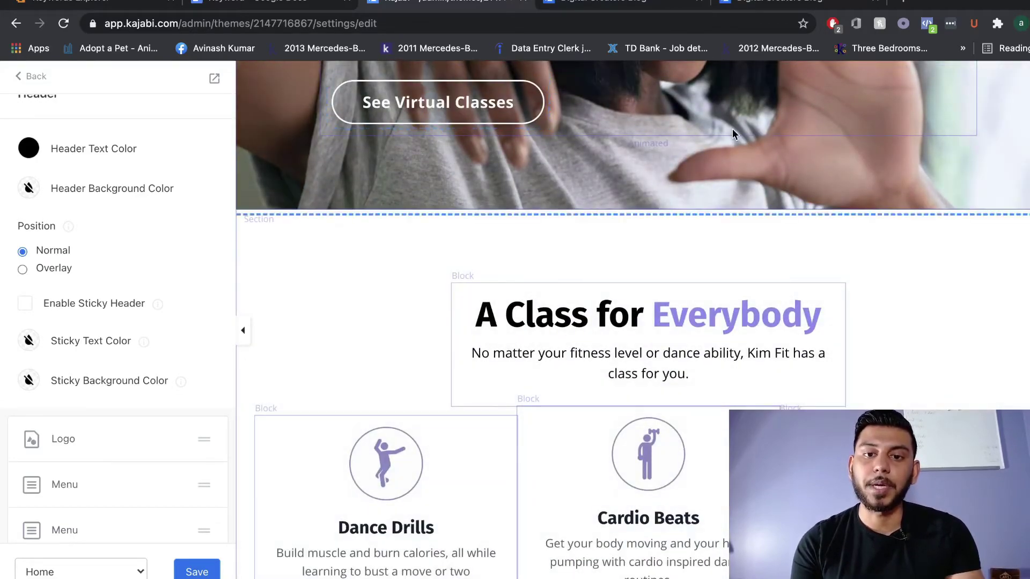
pyautogui.scroll(-8, 732, 129)
pyautogui.scroll(16, 644, 124)
pyautogui.click(568, 115)
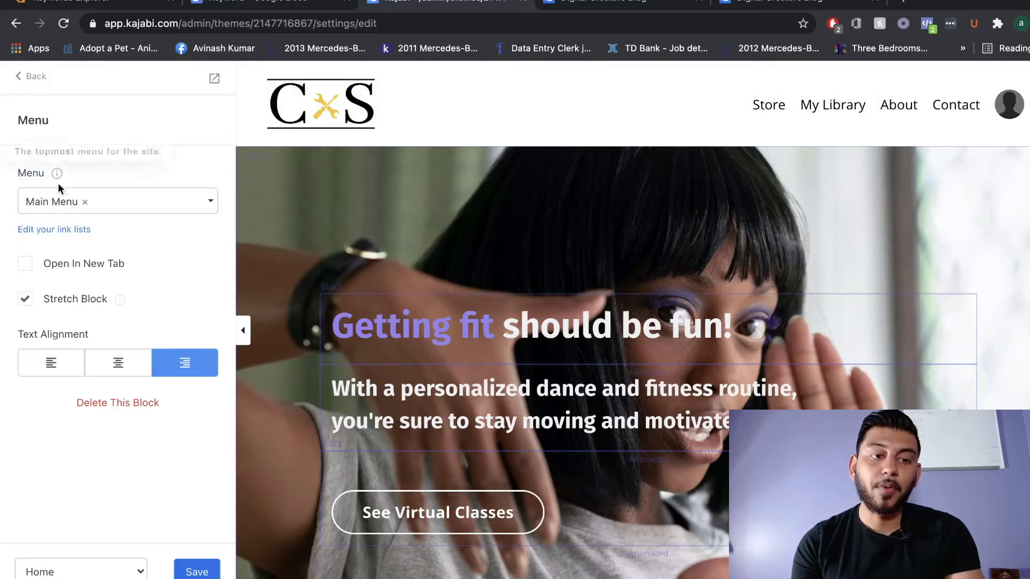
pyautogui.click(67, 230)
pyautogui.scroll(-3, 465, 207)
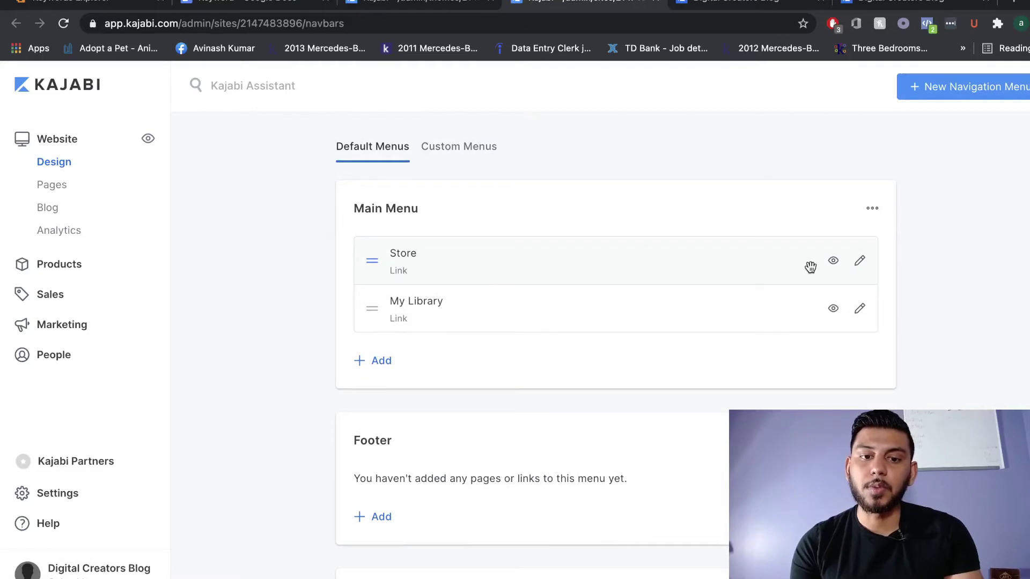
# - Examine the Main Menu's options for adding items and the My Library item's settings, leave them unchanged, and return to the theme editor
pyautogui.click(382, 362)
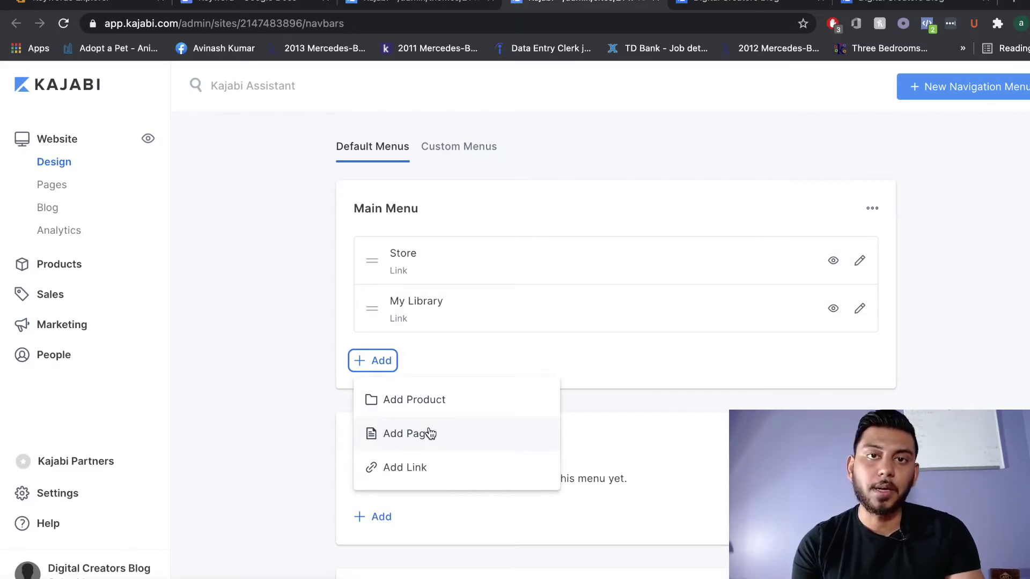
pyautogui.click(674, 322)
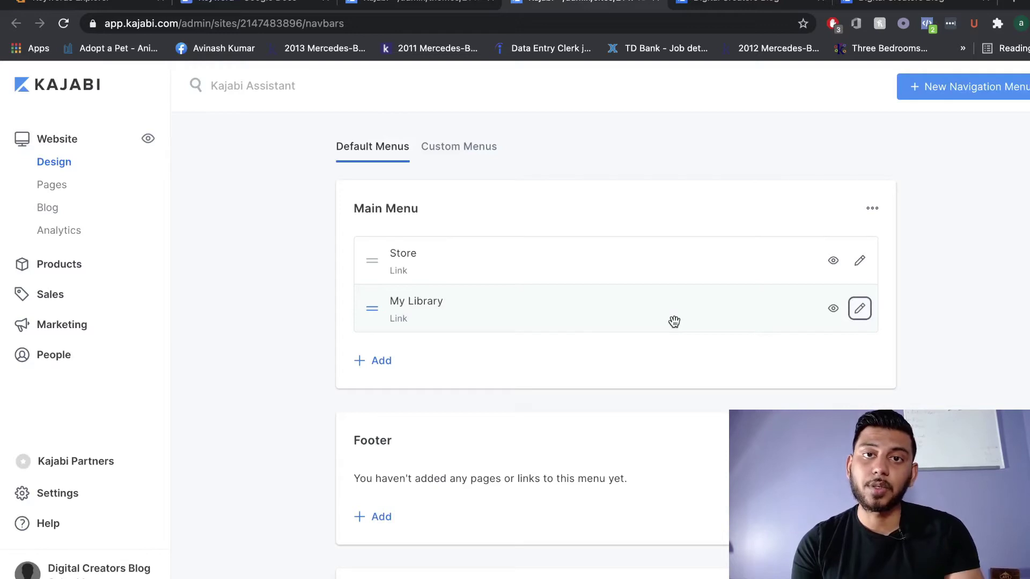
pyautogui.click(859, 311)
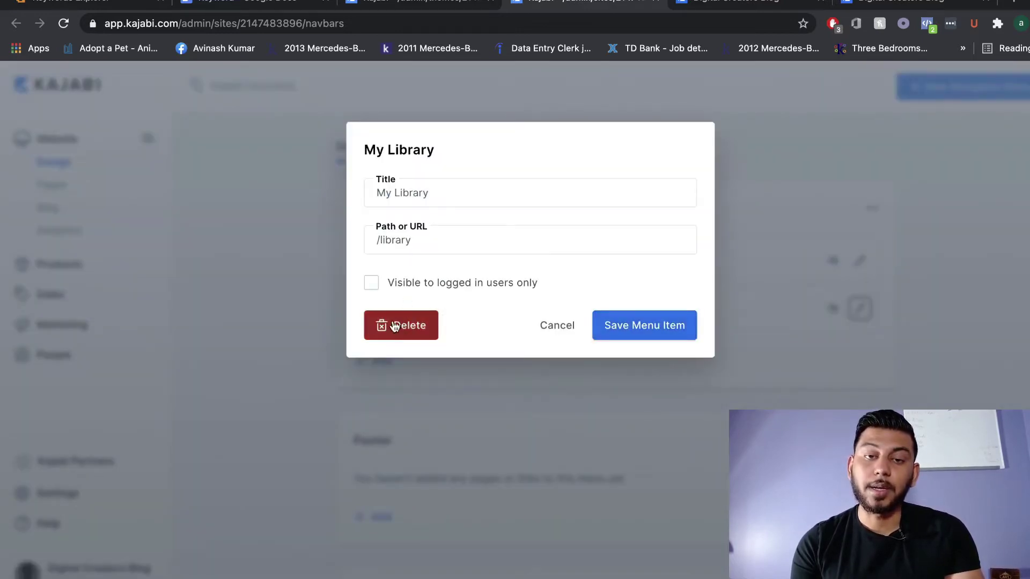
pyautogui.click(548, 325)
pyautogui.press('super+w')
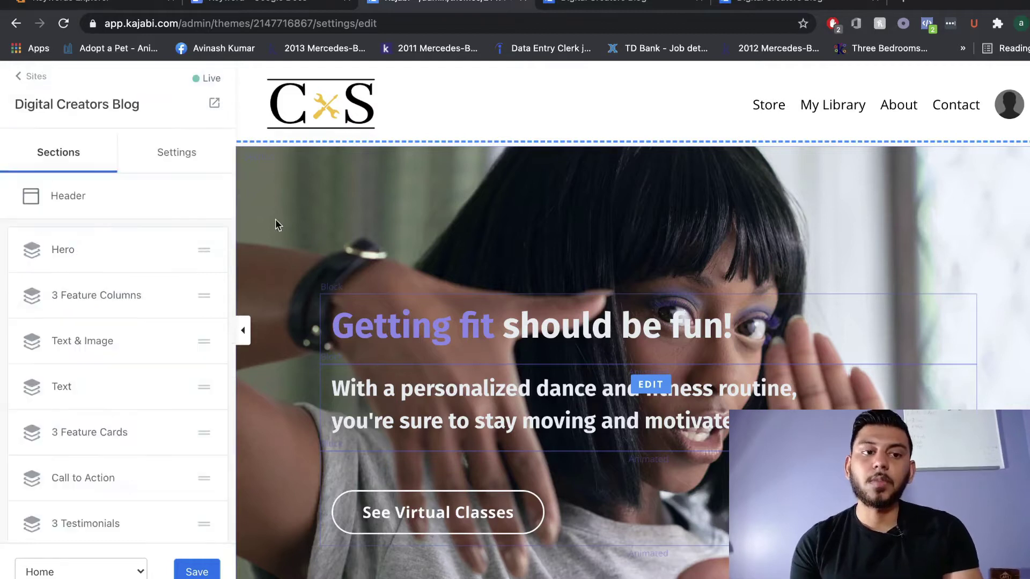
# - Replace the Hero section's background image with the black graphic bordered by yellow measuring tapes
pyautogui.scroll(-1, 304, 207)
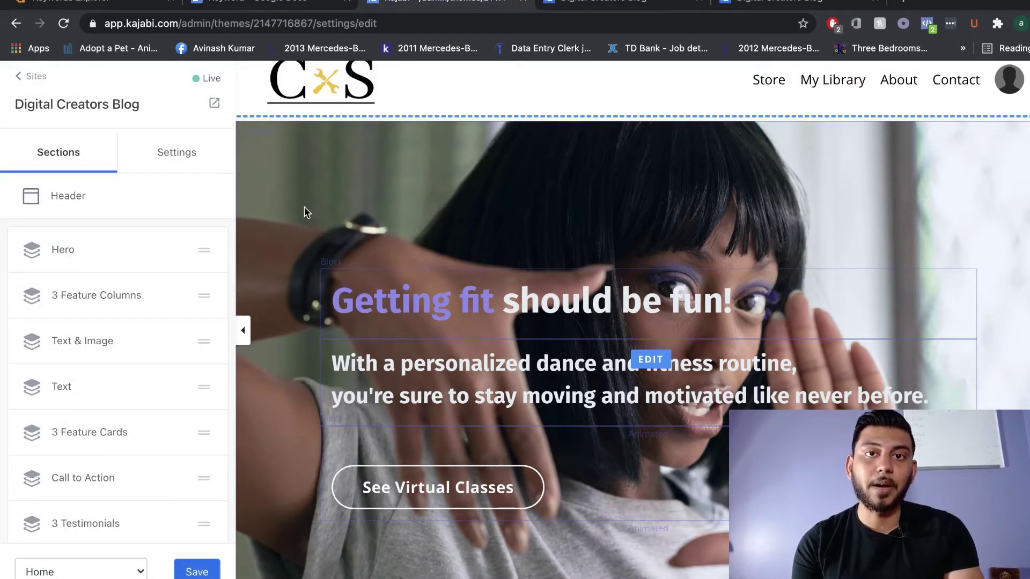
pyautogui.scroll(1, 304, 207)
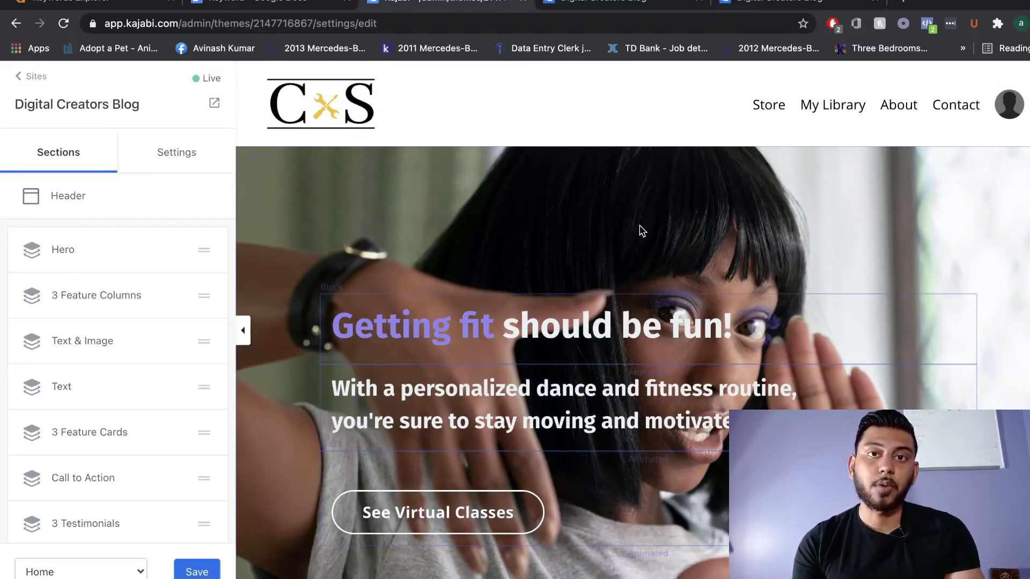
pyautogui.click(581, 210)
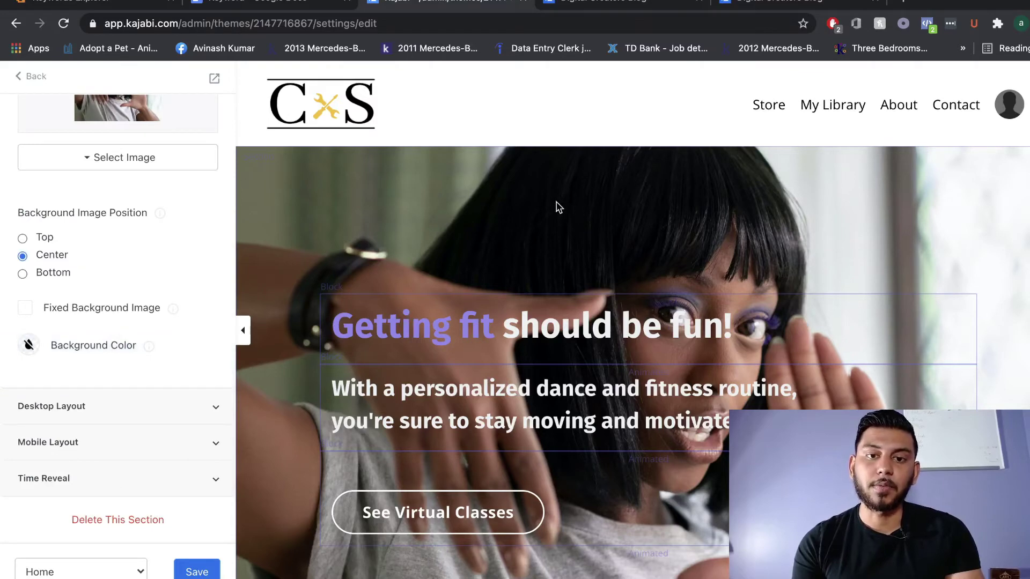
pyautogui.click(403, 192)
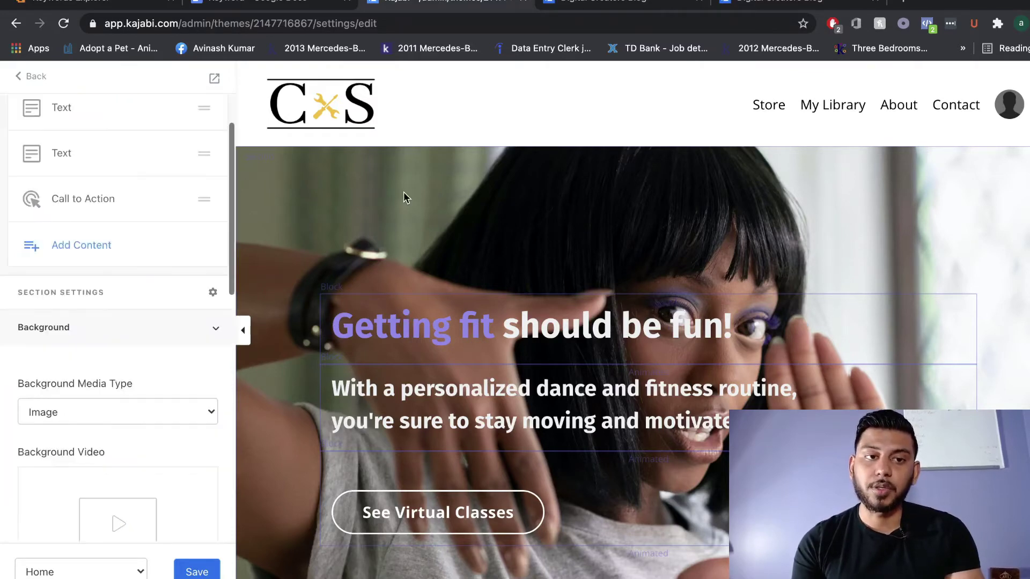
pyautogui.scroll(9, 152, 271)
pyautogui.scroll(-7, 152, 271)
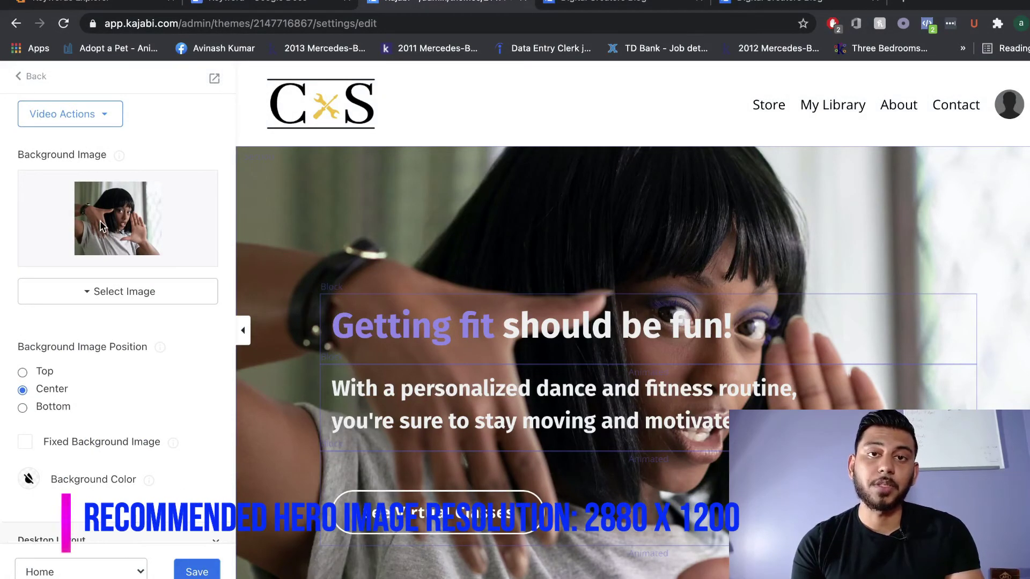
pyautogui.scroll(3, 109, 249)
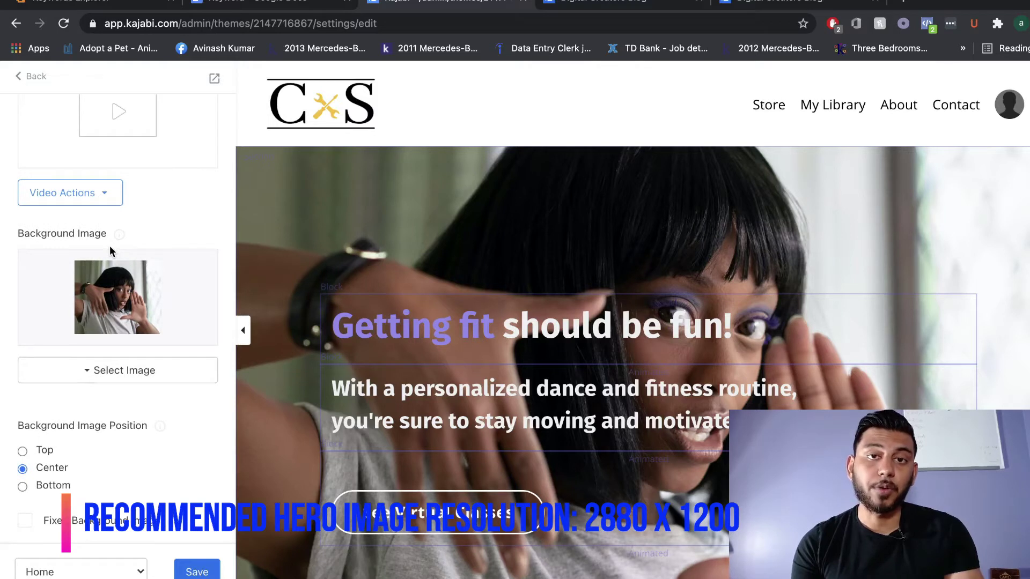
pyautogui.moveTo(121, 235)
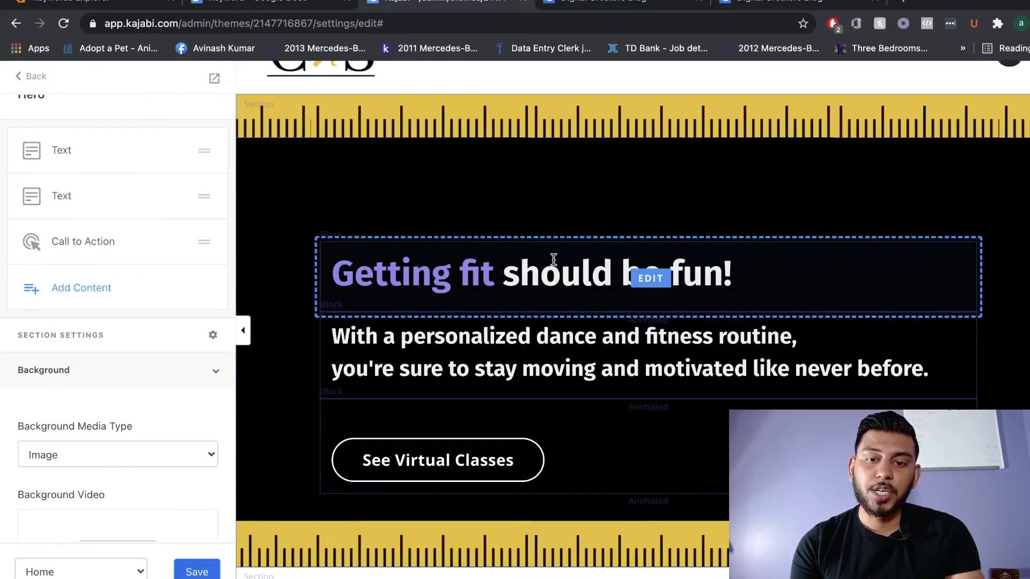
# - Rewrite the Hero heading as "Learn and save. Do your own home repairs" with a yellow first sentence, and describe the beginner-friendly renovation course beneath it
pyautogui.click(635, 273)
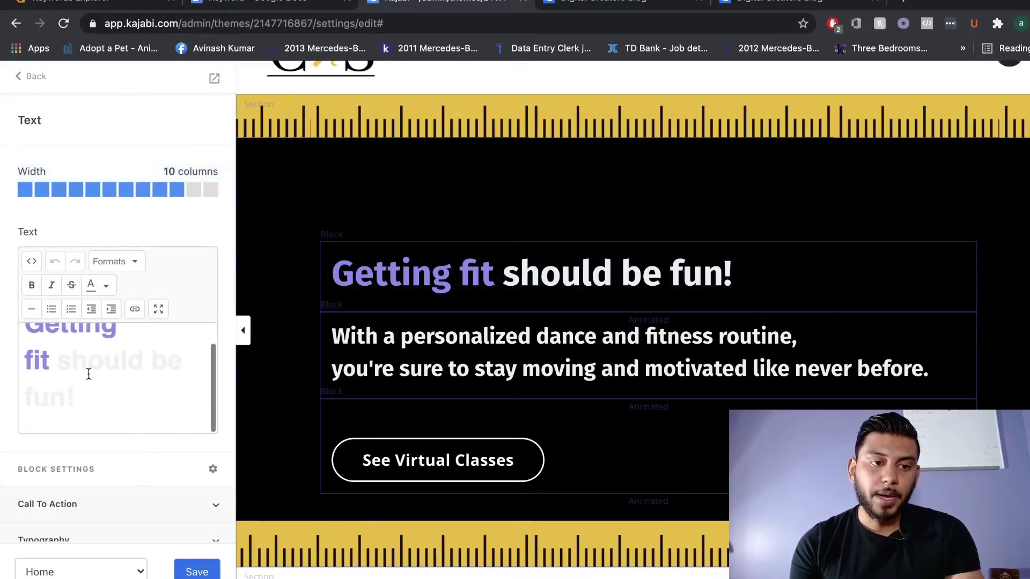
pyautogui.scroll(1, 91, 354)
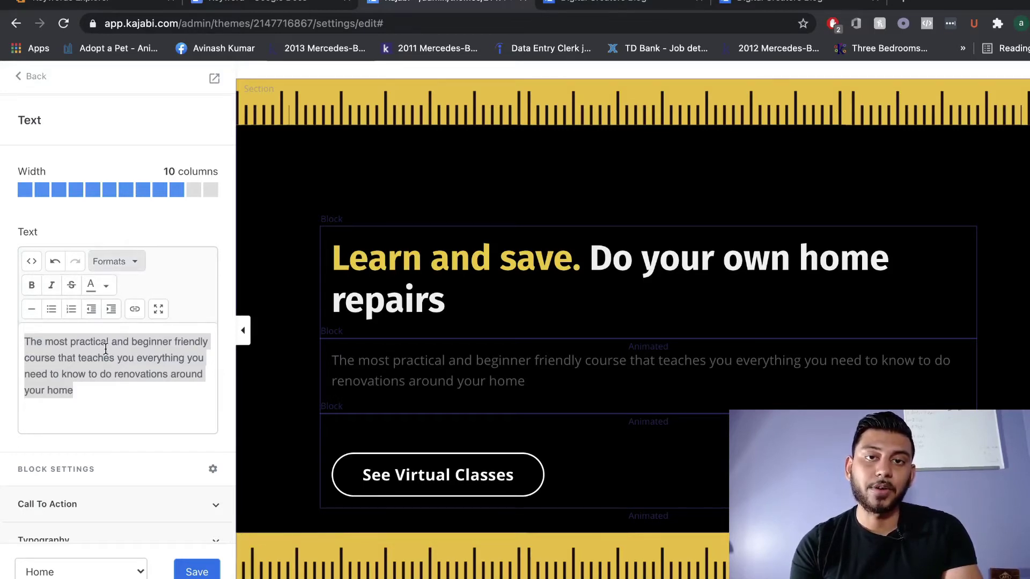
# - Restyle the Hero's call-to-action button as solid yellow with the text "Try Our Free Mini Course"
pyautogui.click(445, 461)
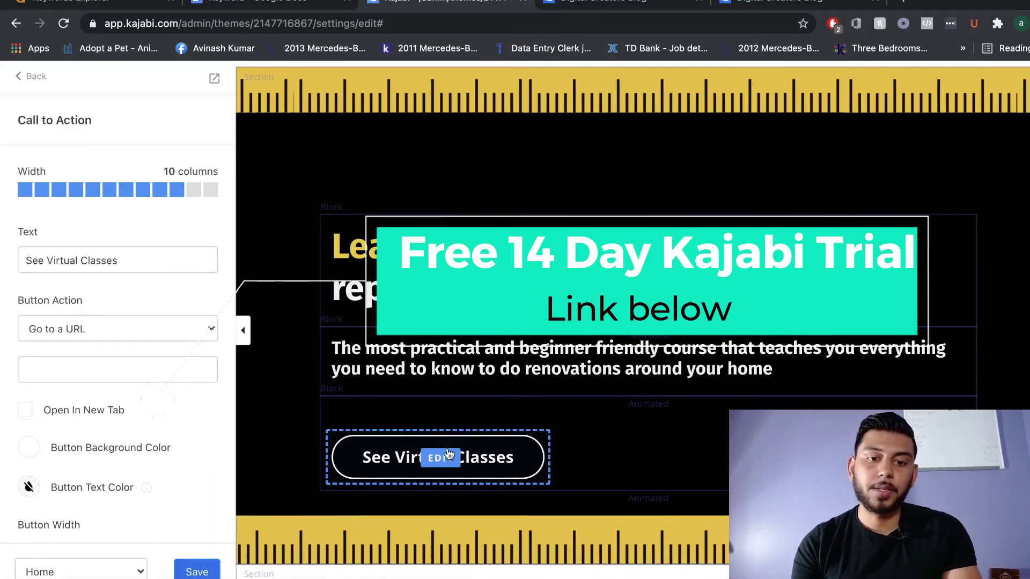
pyautogui.scroll(-3, 107, 284)
pyautogui.scroll(3, 140, 267)
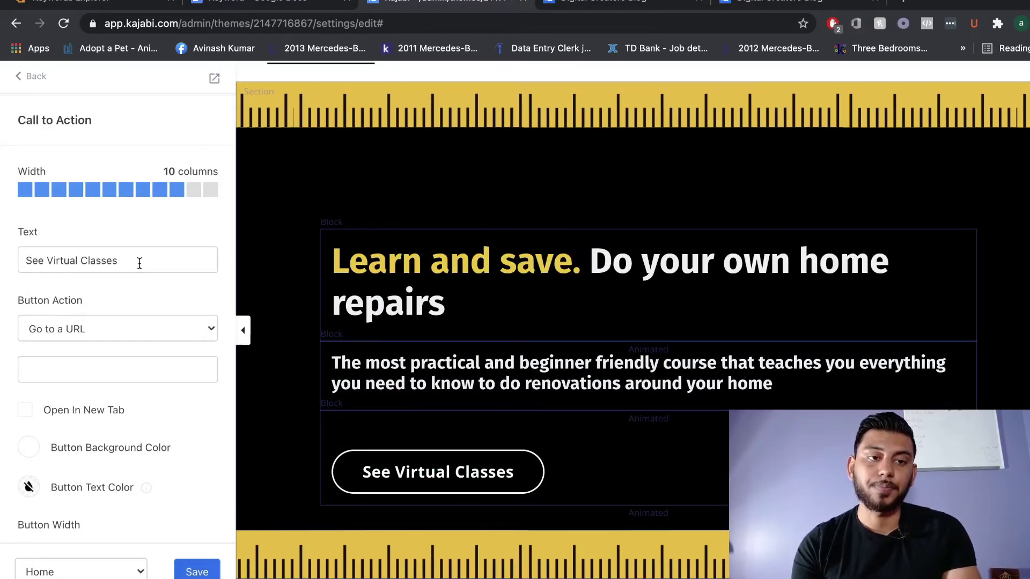
pyautogui.scroll(-5, 140, 263)
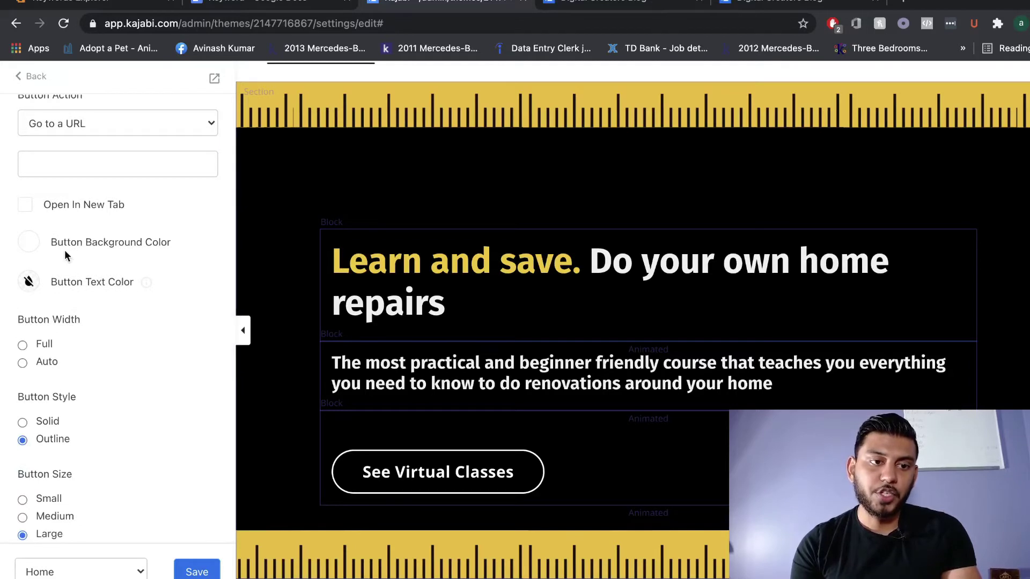
pyautogui.click(29, 242)
pyautogui.click(52, 334)
pyautogui.scroll(-2, 138, 381)
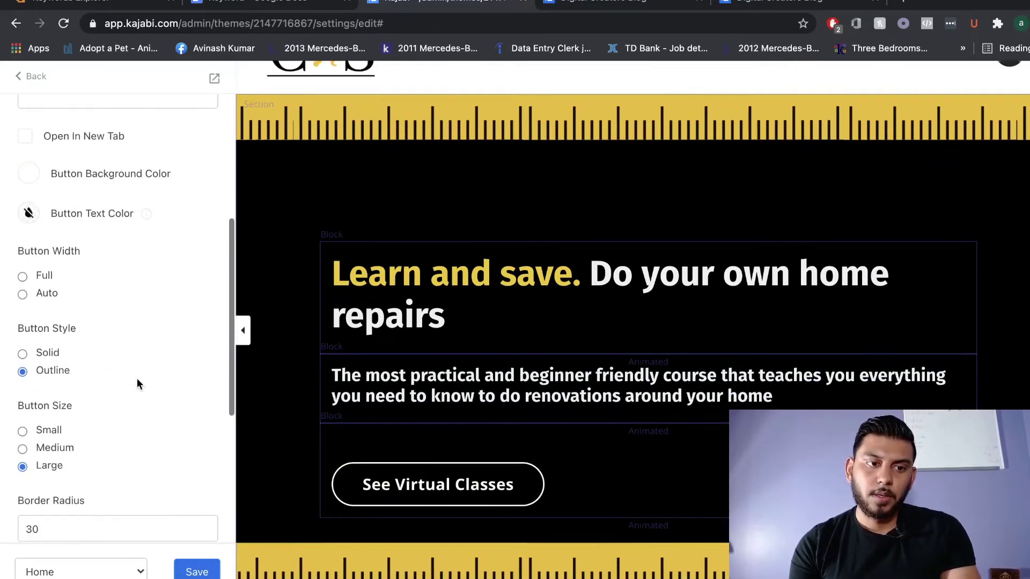
pyautogui.click(27, 355)
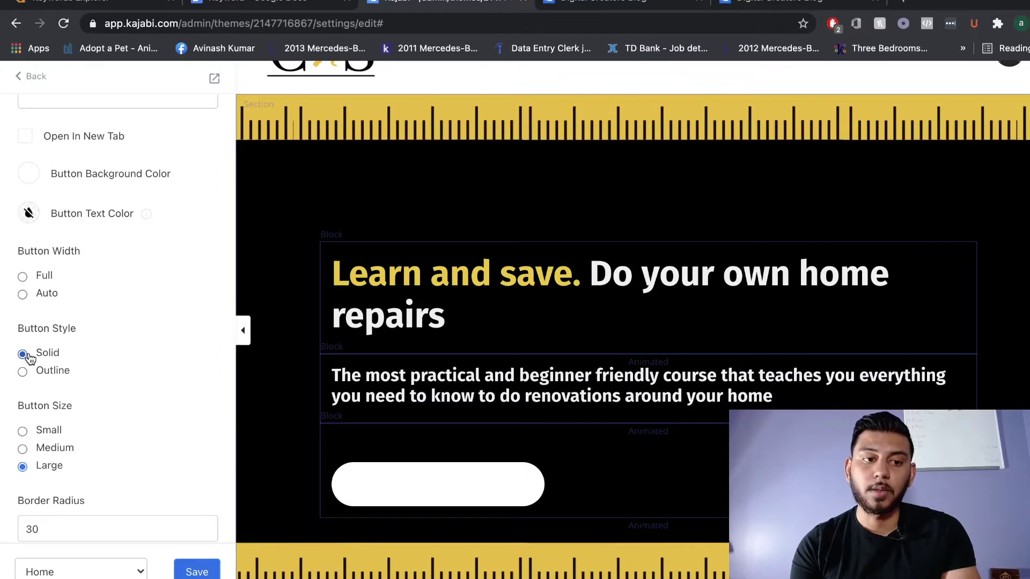
pyautogui.click(22, 372)
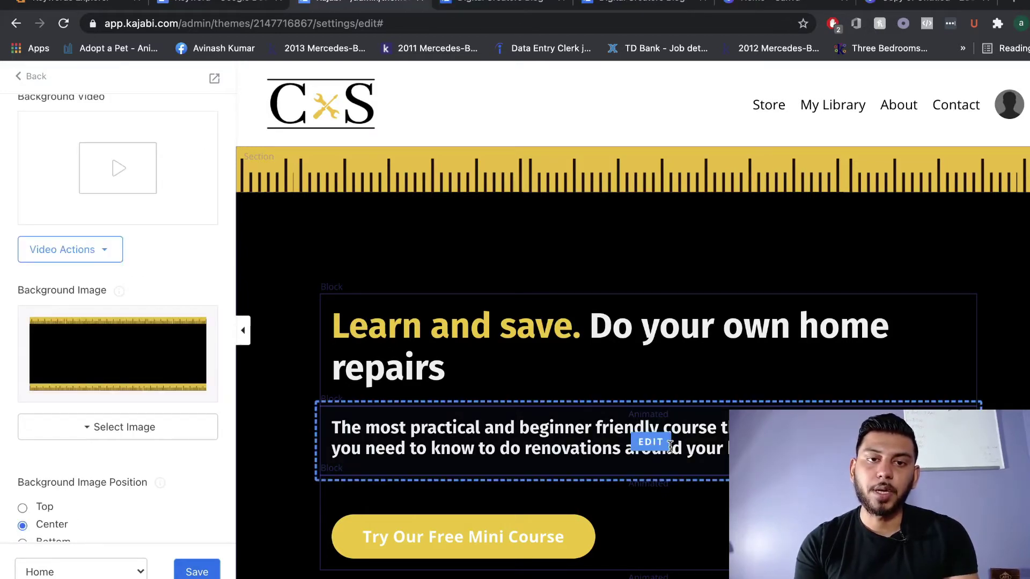
# - Collapse the editing sidebar to preview the customized header and Hero section at full width
pyautogui.click(245, 329)
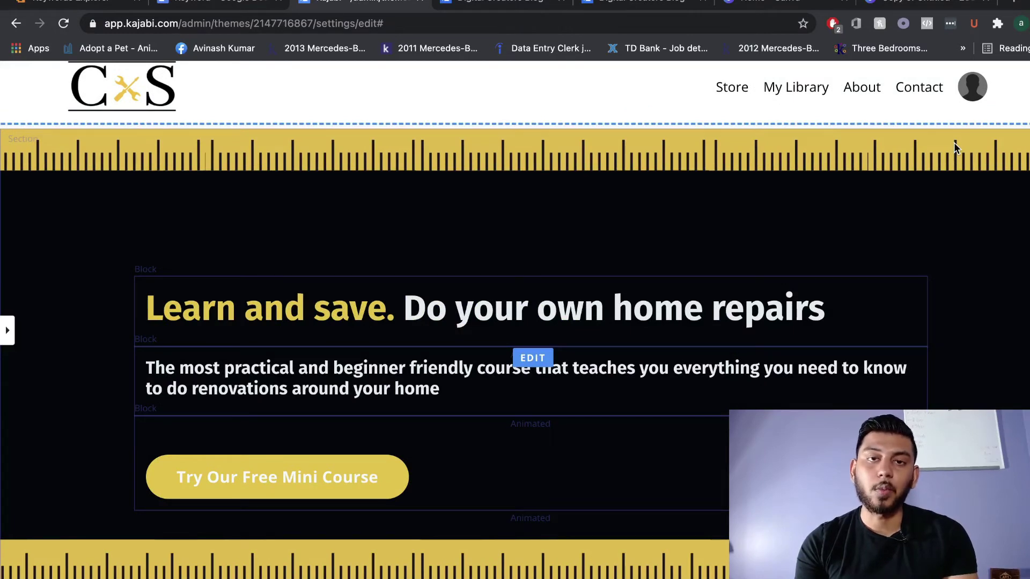
pyautogui.scroll(1, 954, 143)
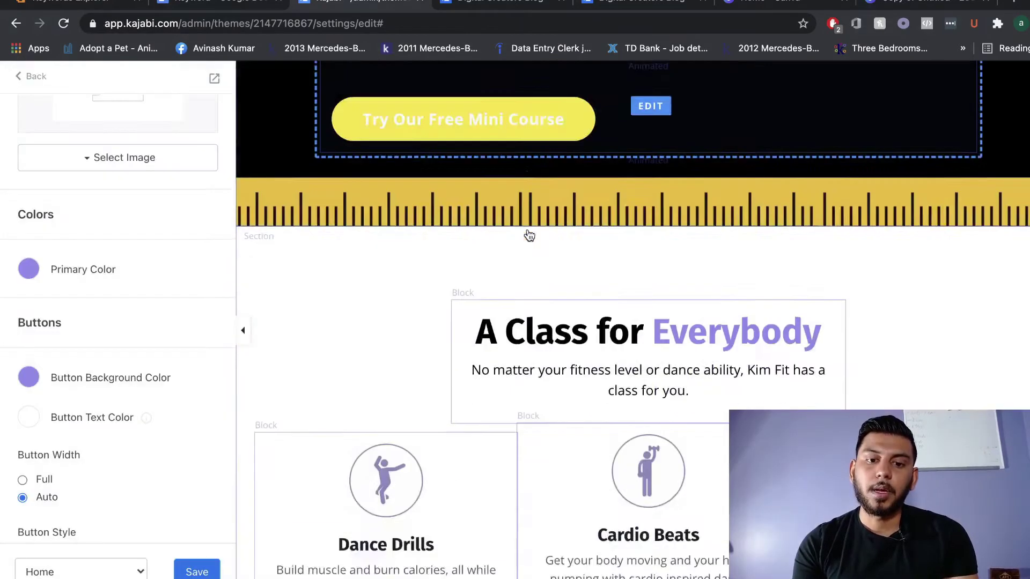
# - Set the heading font color to yellow in the theme's style settings and check the headings across the home page sections
pyautogui.scroll(-2, 529, 230)
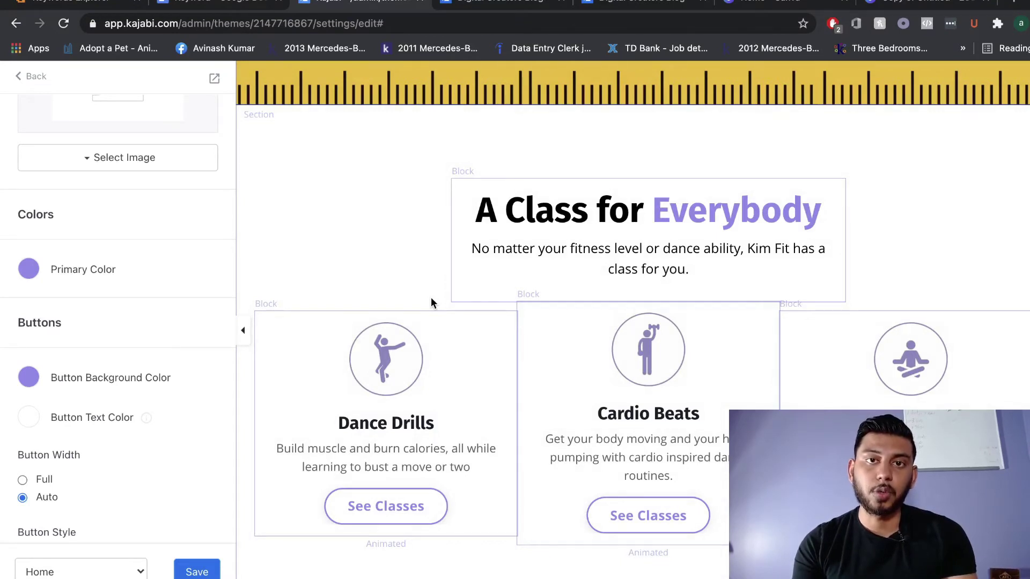
pyautogui.click(36, 77)
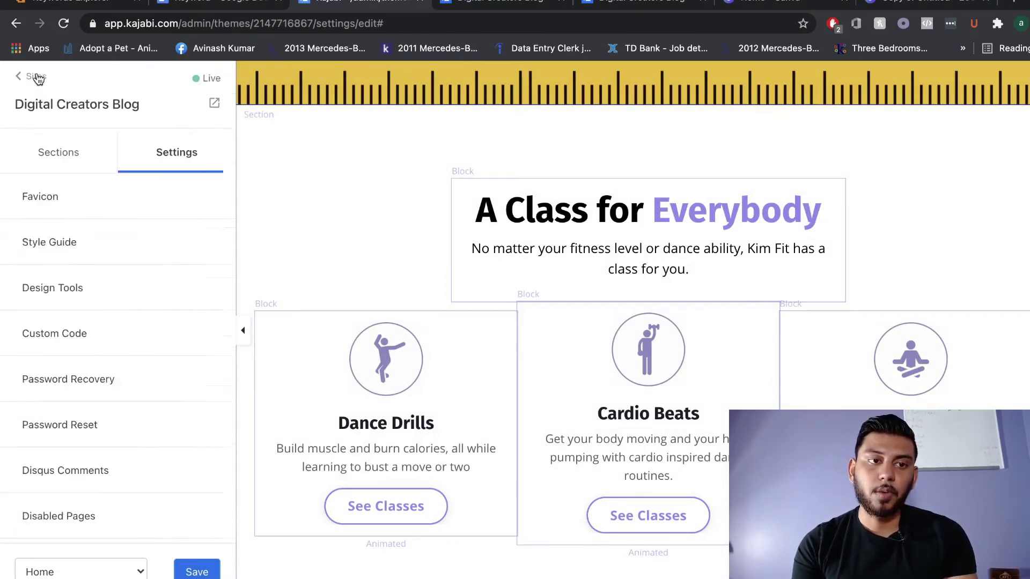
pyautogui.click(79, 288)
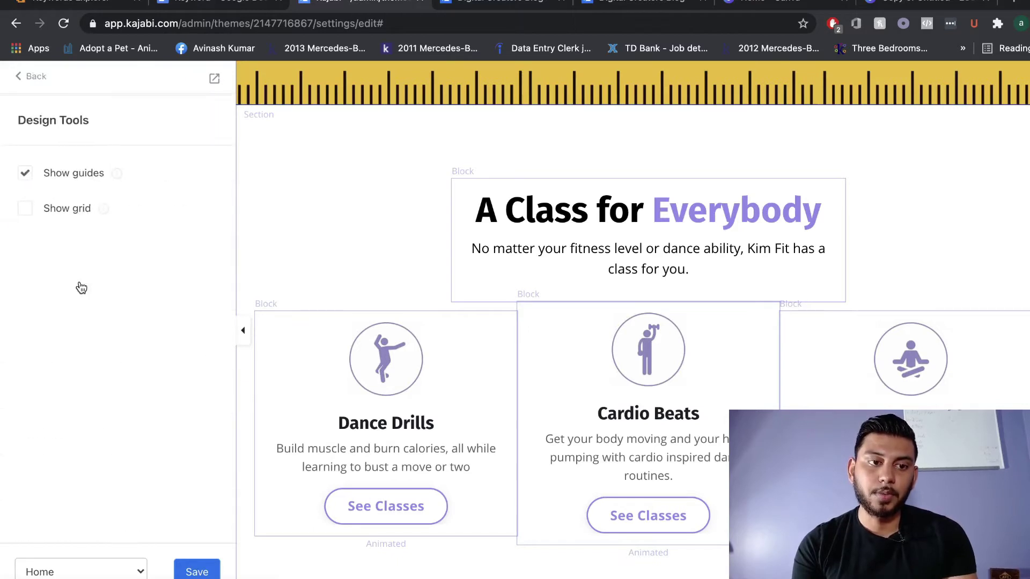
pyautogui.click(19, 77)
pyautogui.click(59, 250)
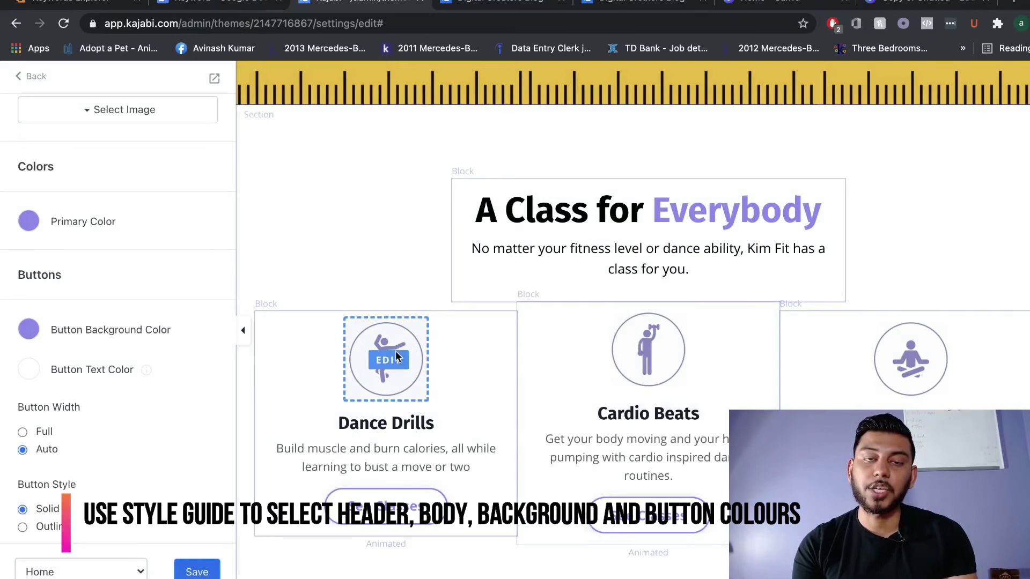
pyautogui.scroll(-2, 617, 343)
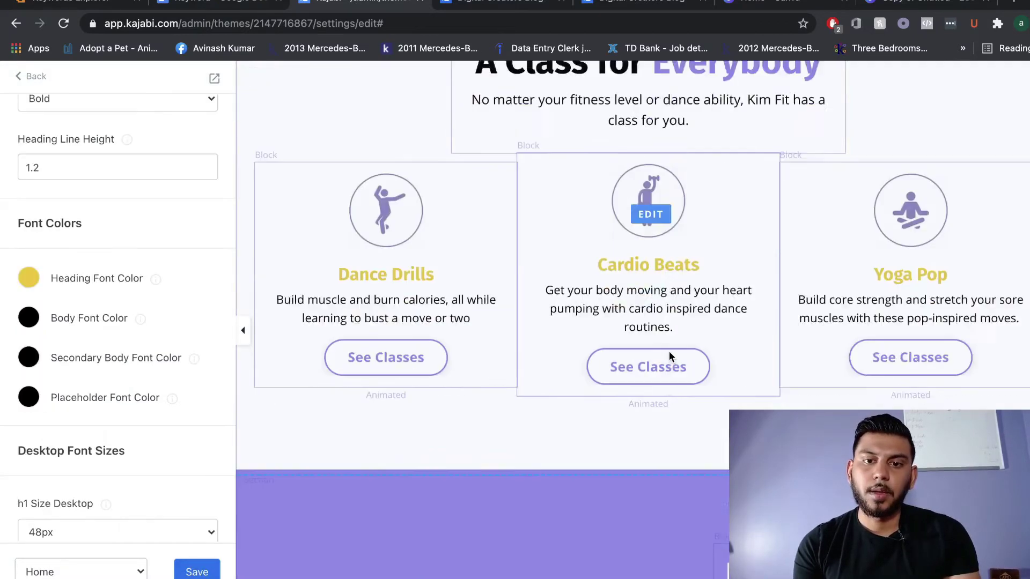
pyautogui.scroll(-10, 669, 354)
pyautogui.scroll(-2, 670, 354)
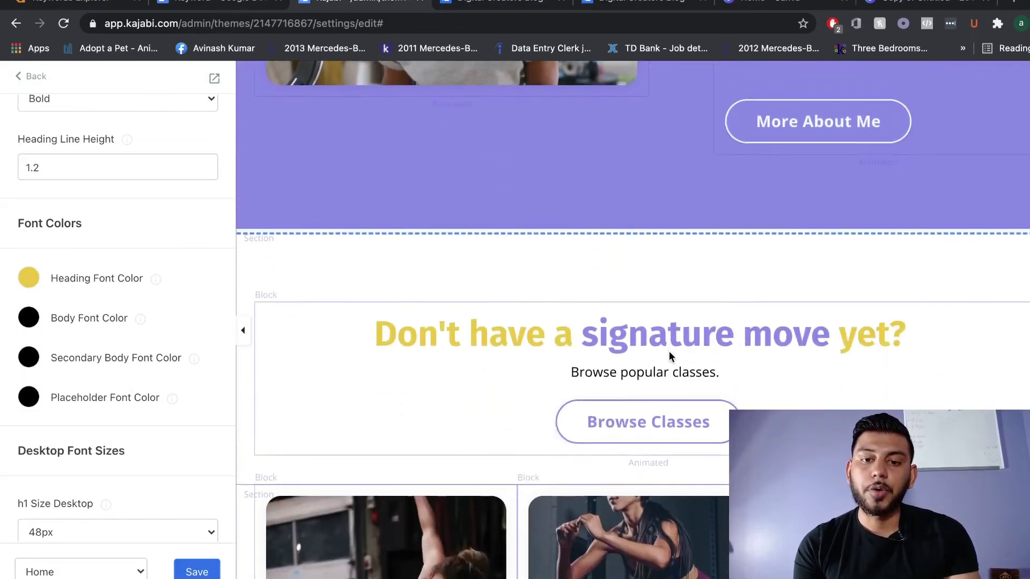
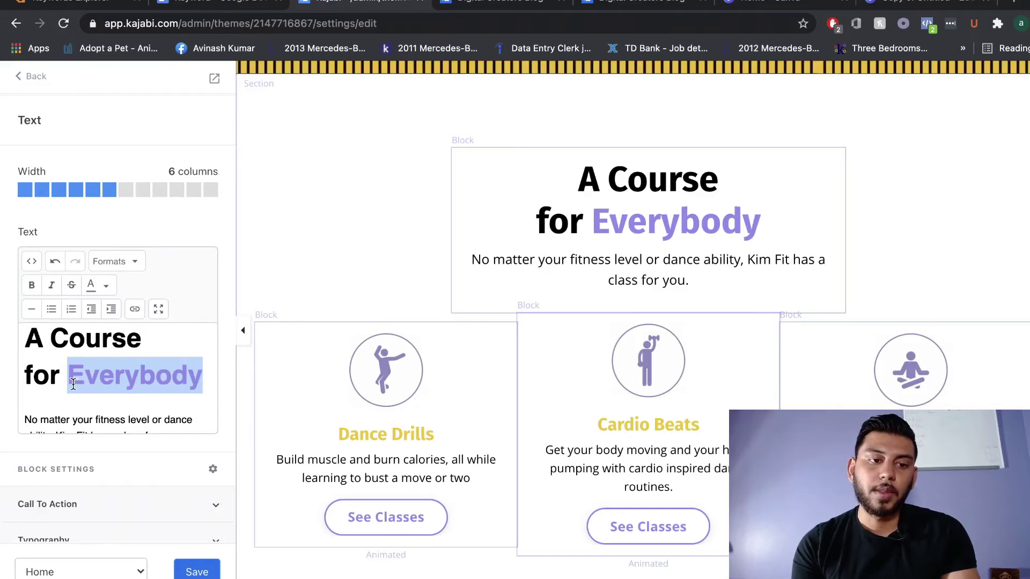
# - Color "Everybody" yellow in the feature section's heading and change the line below to "No matter your experience with contracting or carpentry."
pyautogui.click(107, 286)
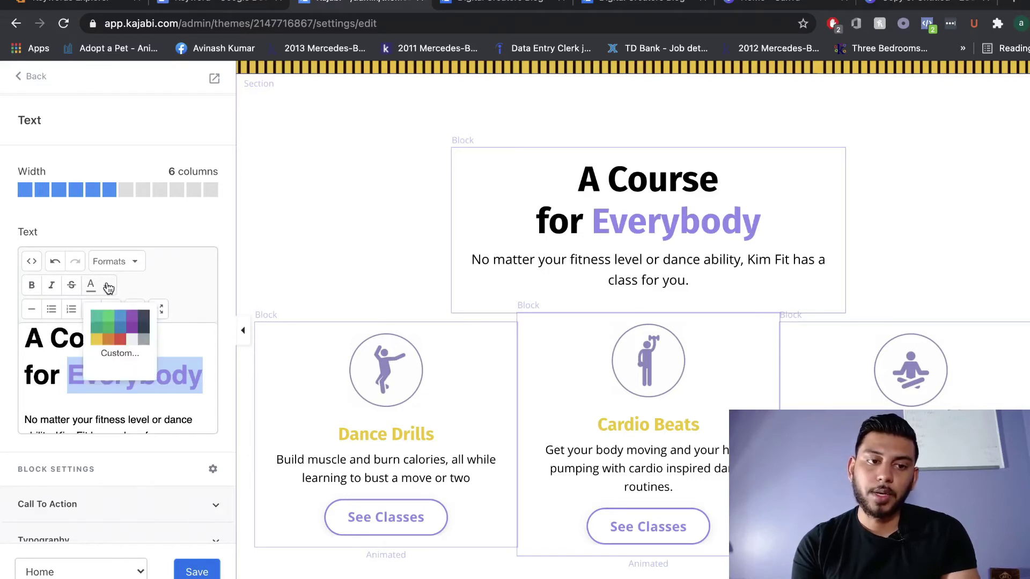
pyautogui.click(97, 339)
pyautogui.click(157, 336)
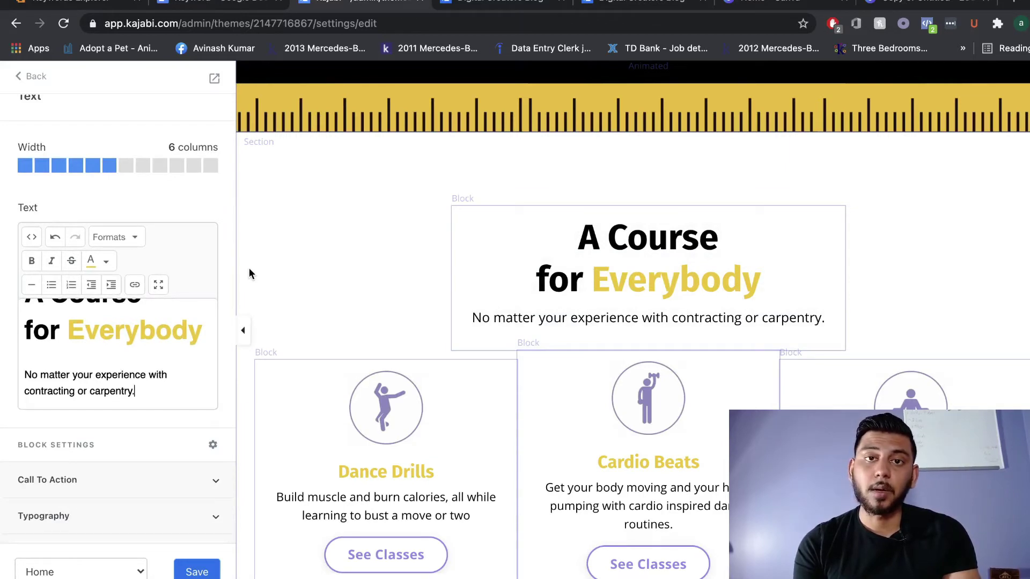
# - Set the border type of the "A Course for Everybody" text block to Solid
pyautogui.scroll(-5, 163, 349)
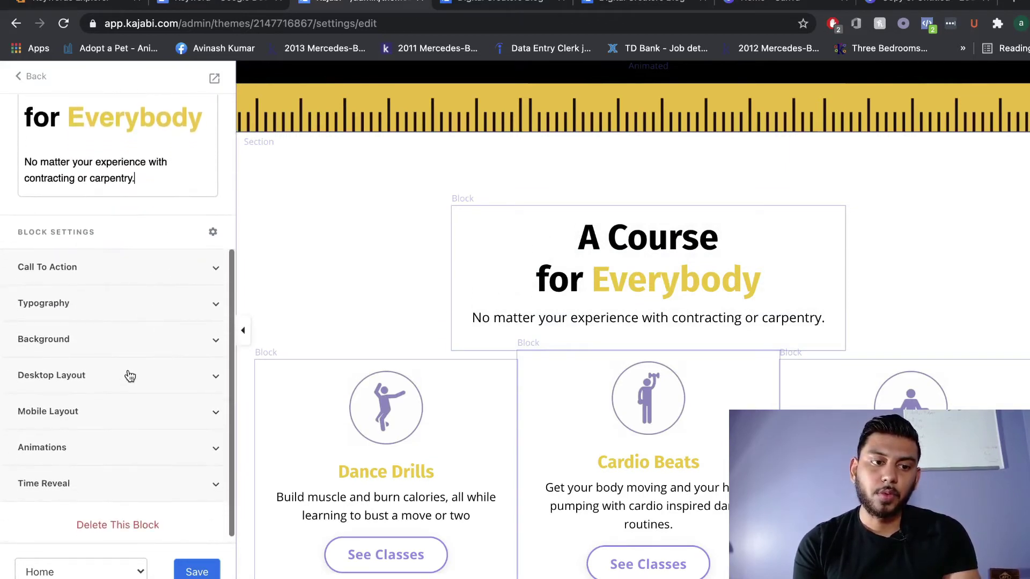
pyautogui.click(159, 340)
pyautogui.scroll(-2, 142, 401)
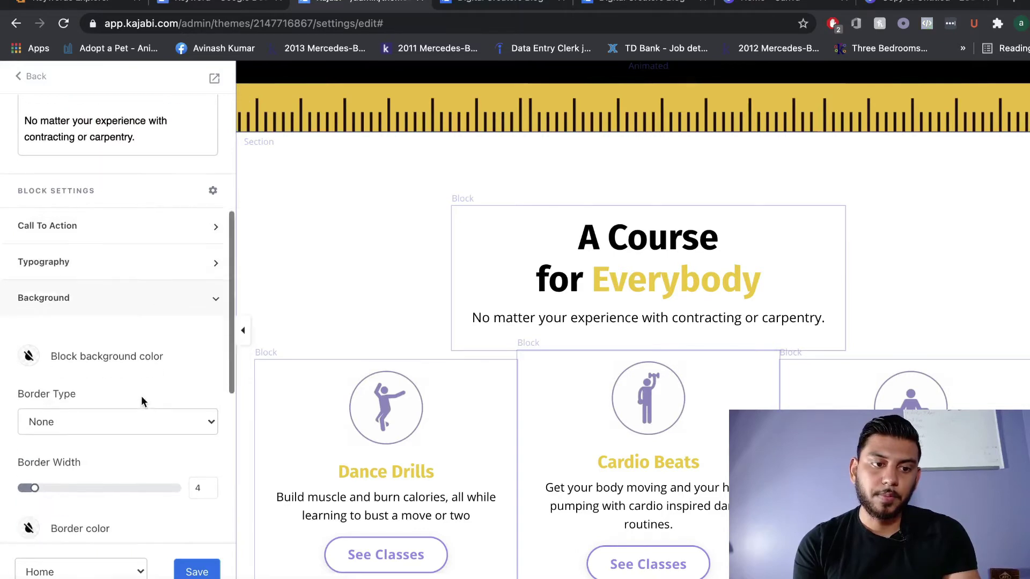
pyautogui.scroll(-3, 141, 396)
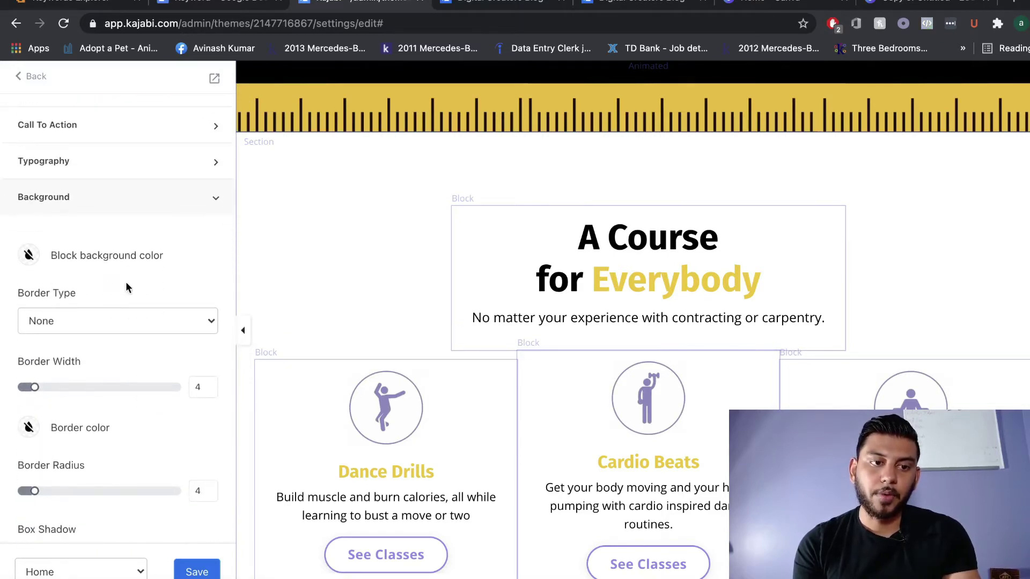
pyautogui.click(121, 322)
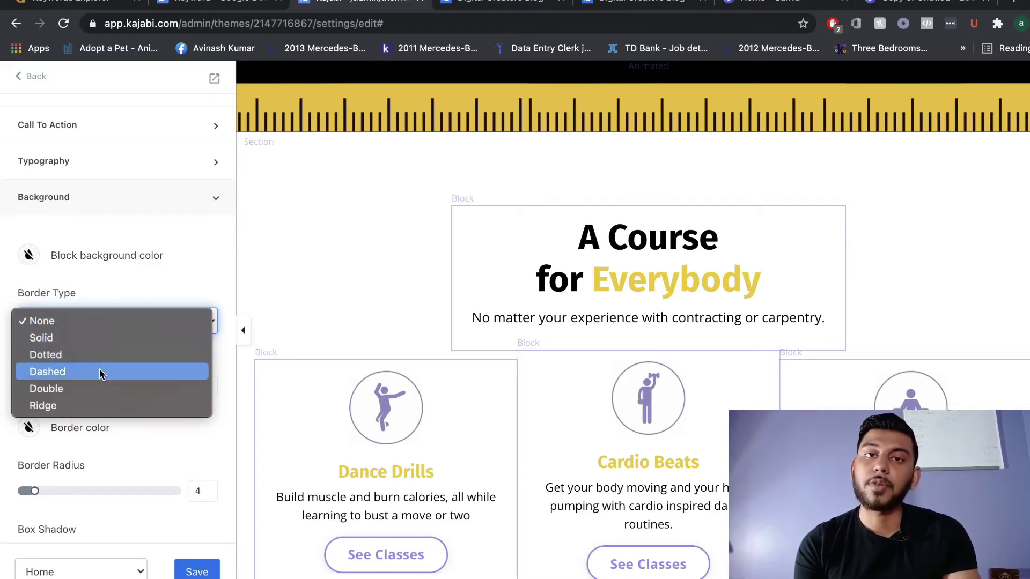
pyautogui.click(43, 337)
pyautogui.scroll(-1, 168, 382)
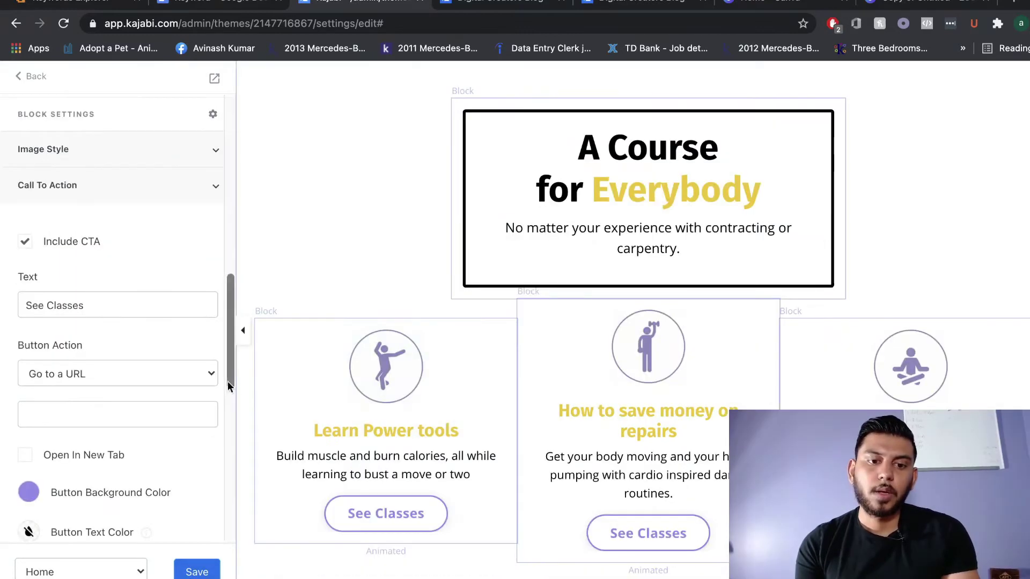
# - Open the "Learn Power tools" feature block for editing and go to its image link URL
pyautogui.click(373, 504)
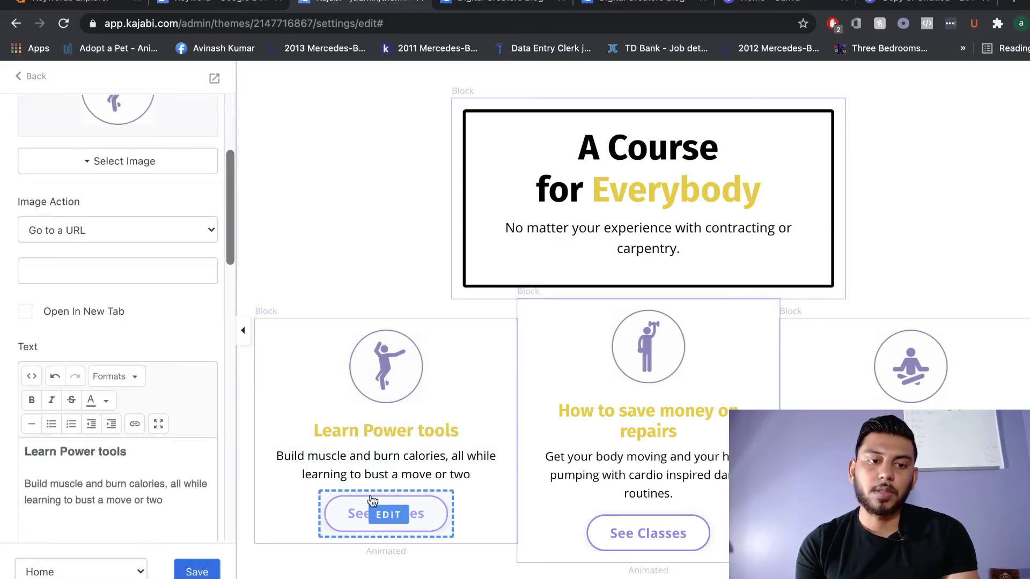
pyautogui.click(101, 276)
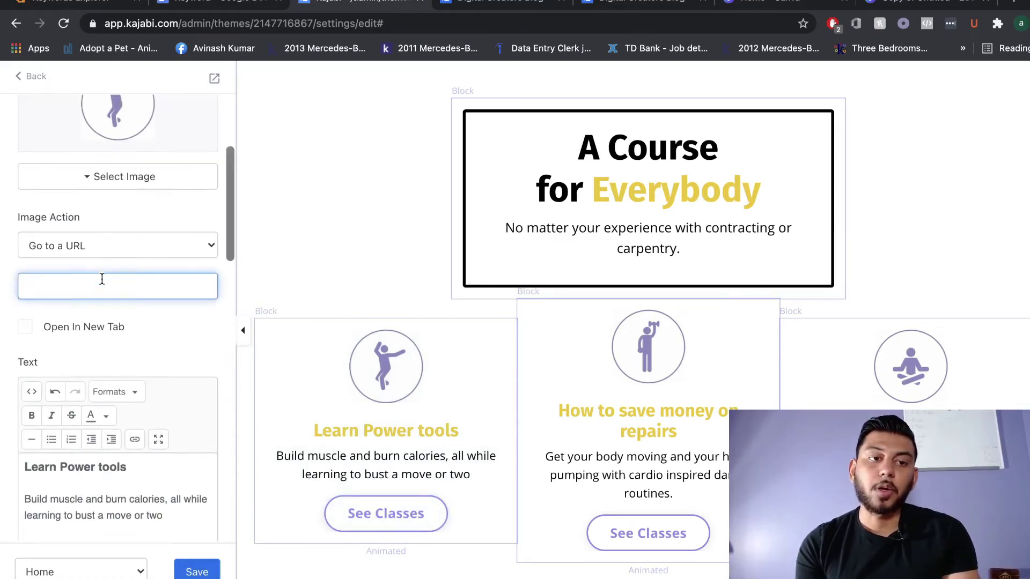
pyautogui.scroll(2, 102, 279)
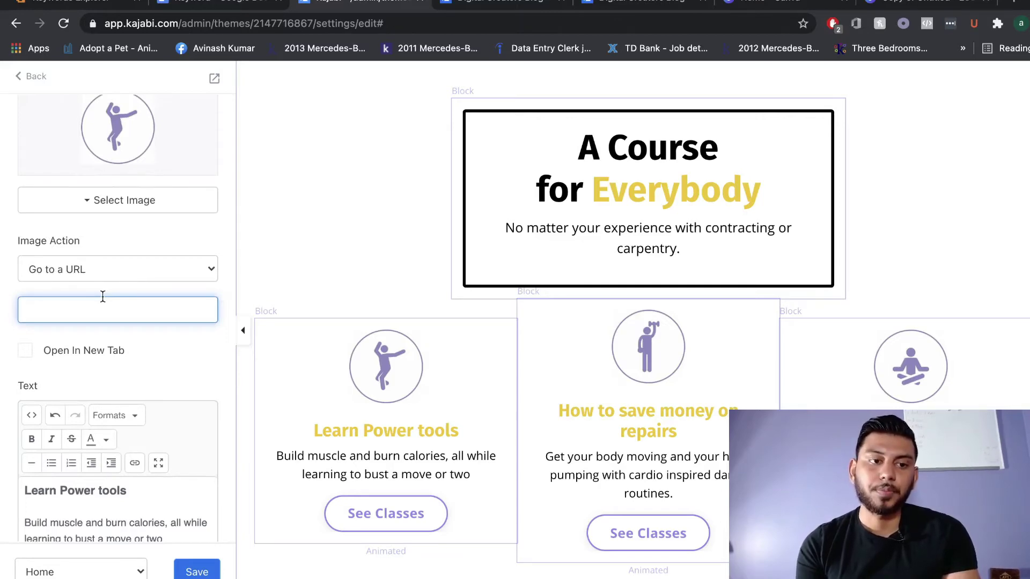
# - Collapse the editing sidebar and preview the three feature columns and their bordered heading at full width
pyautogui.click(243, 331)
pyautogui.scroll(-2, 297, 276)
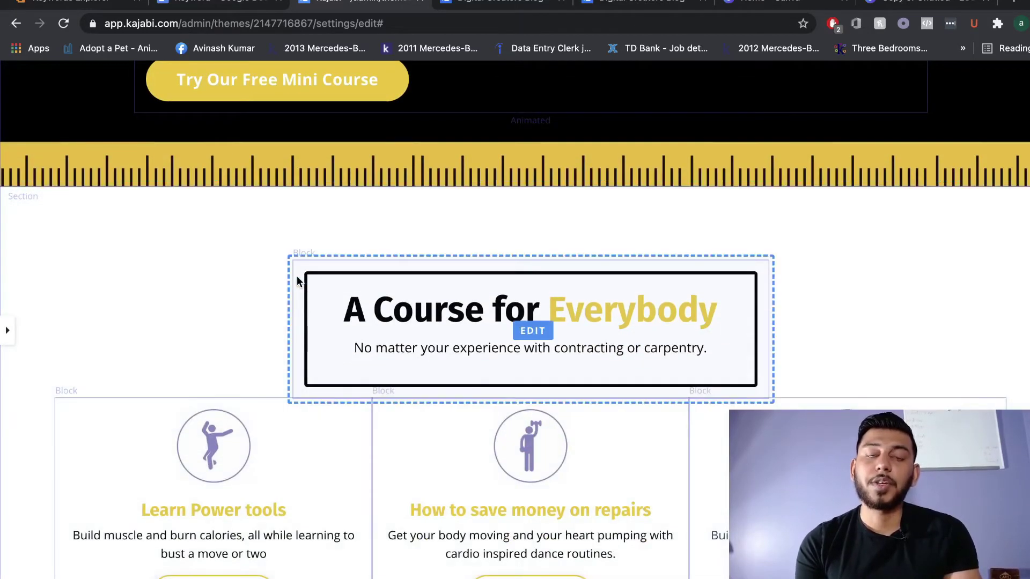
pyautogui.scroll(-2, 297, 275)
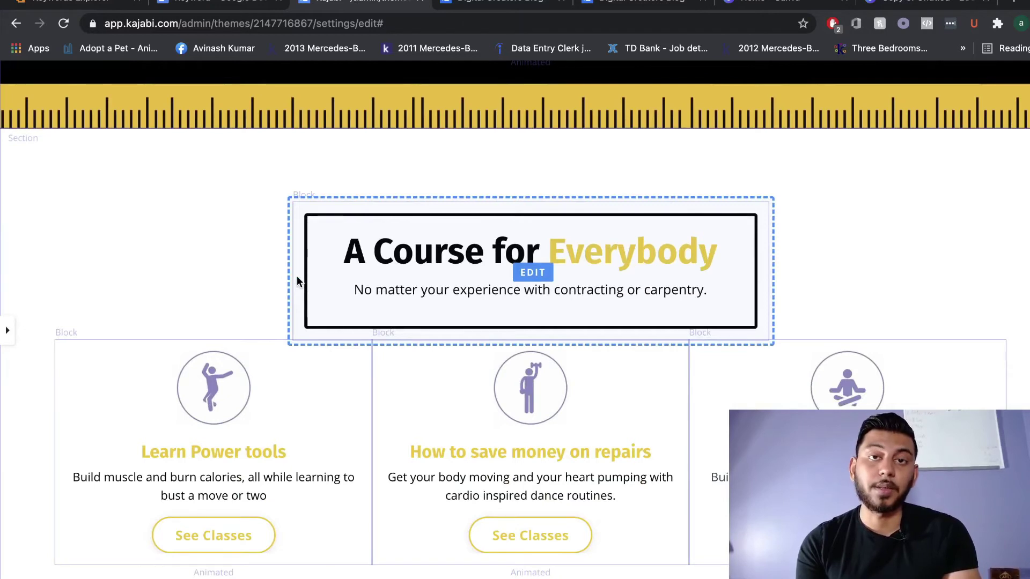
pyautogui.click(297, 276)
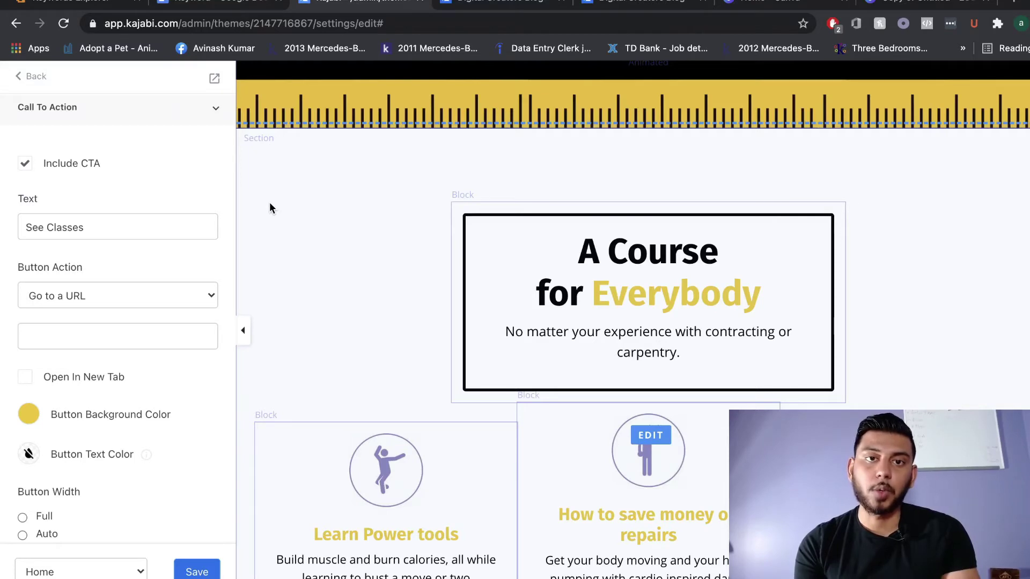
# - Return to the home page's section list and open the Text & Image section to compare its position with the feature columns
pyautogui.click(32, 76)
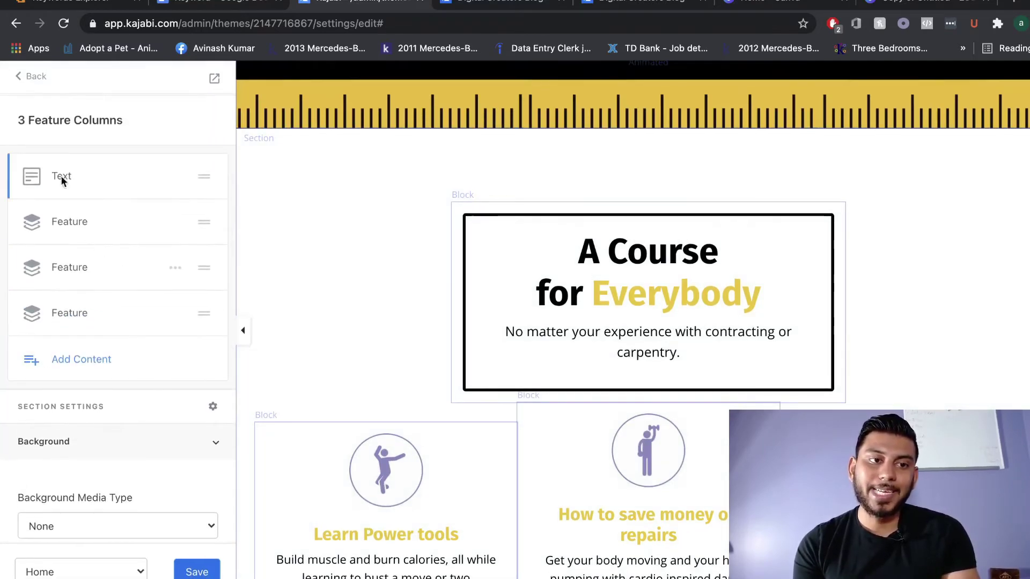
pyautogui.click(33, 78)
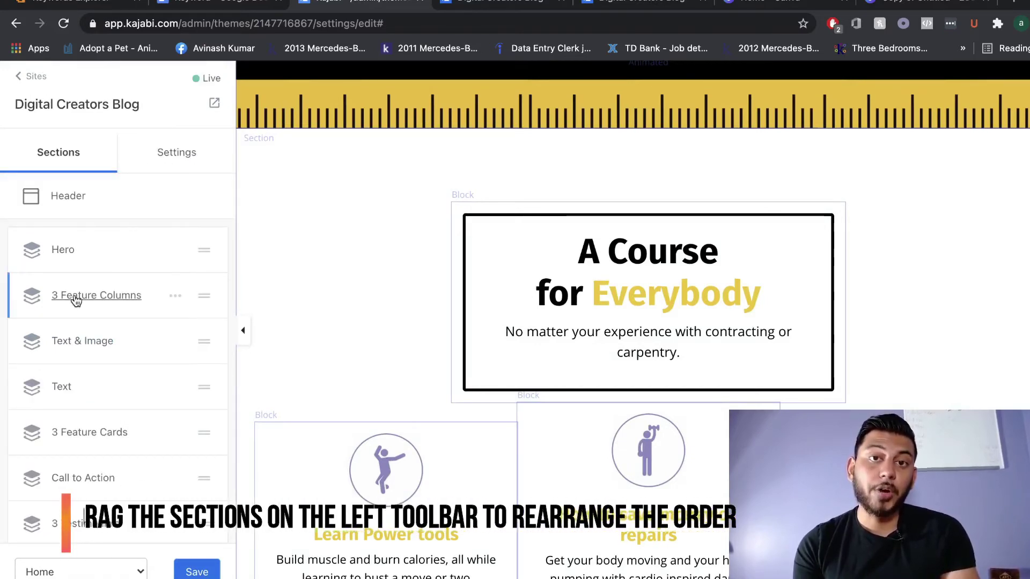
pyautogui.scroll(-4, 441, 328)
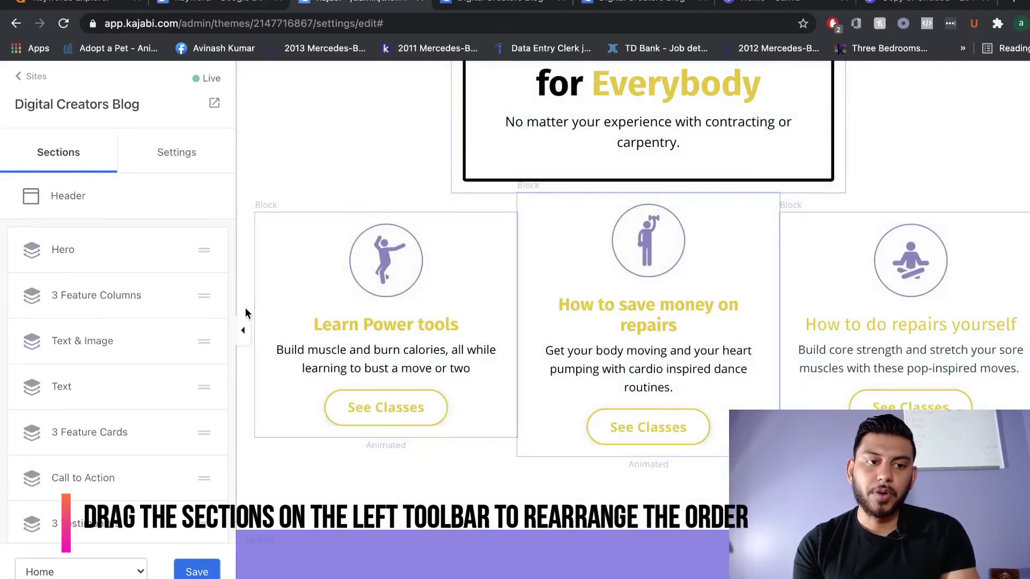
pyautogui.click(102, 339)
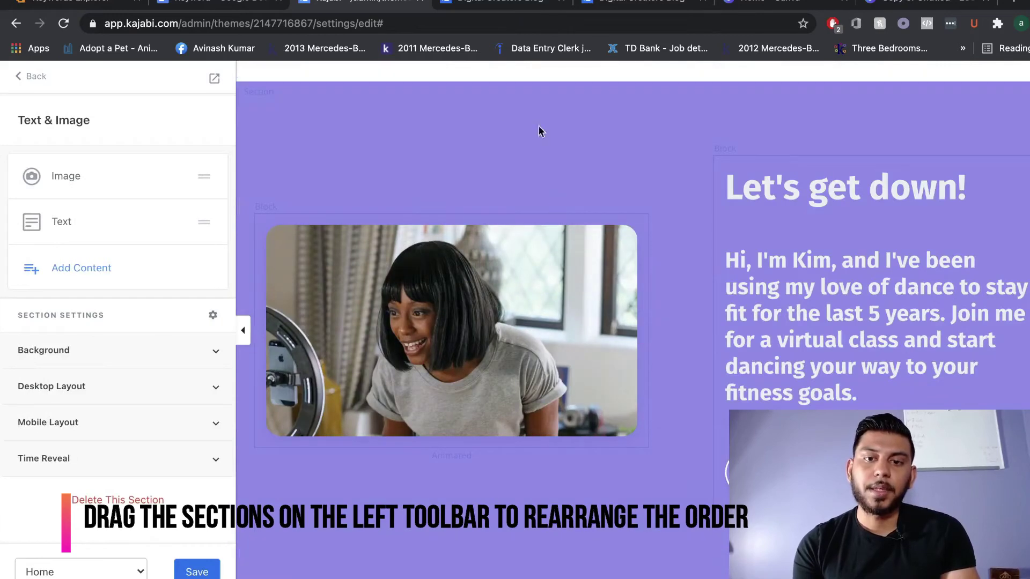
pyautogui.scroll(2, 417, 185)
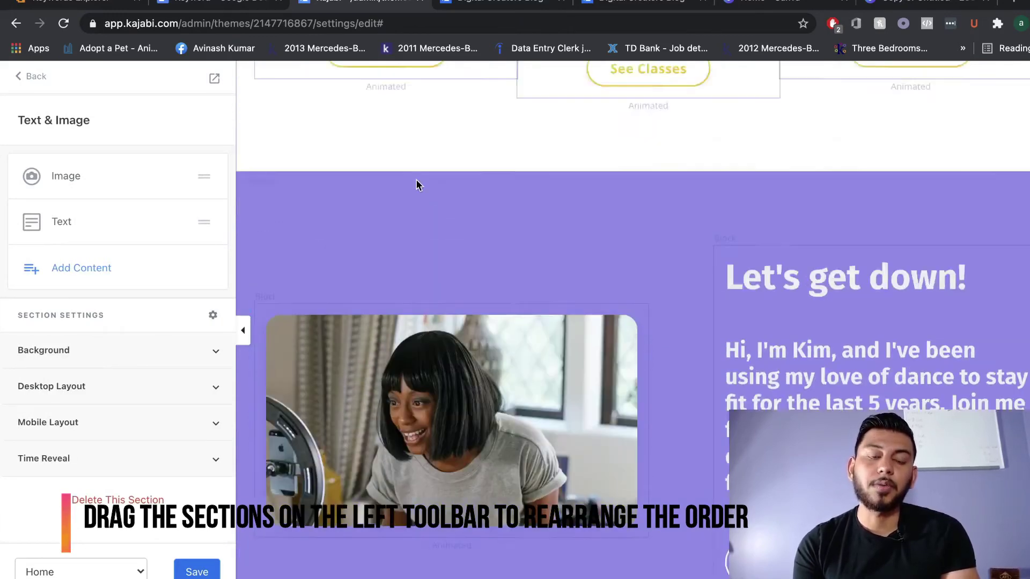
pyautogui.scroll(10, 449, 266)
pyautogui.scroll(2, 449, 266)
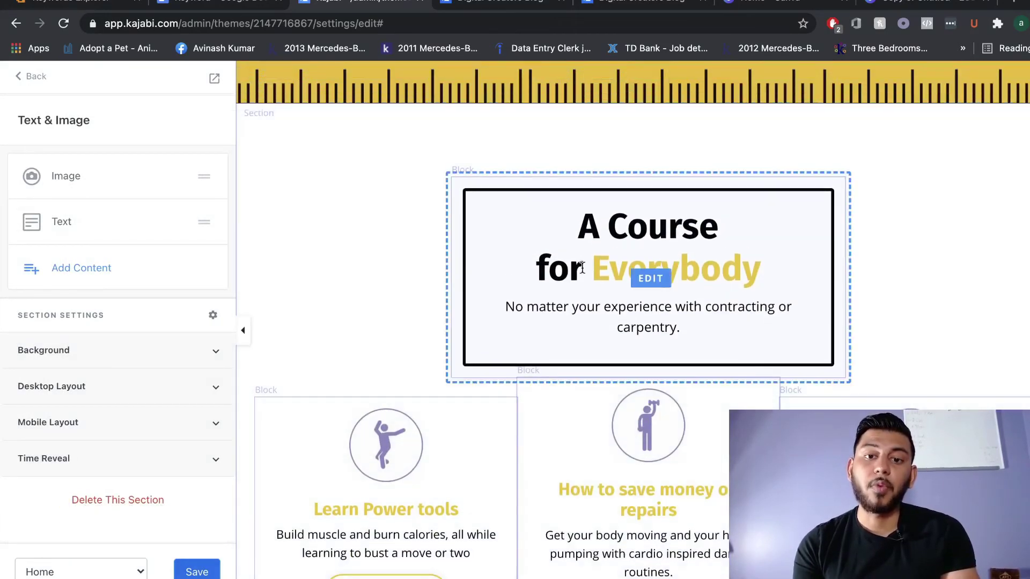
# - Move the Text & Image section above 3 Feature Columns and review the new section order on the page
pyautogui.click(33, 78)
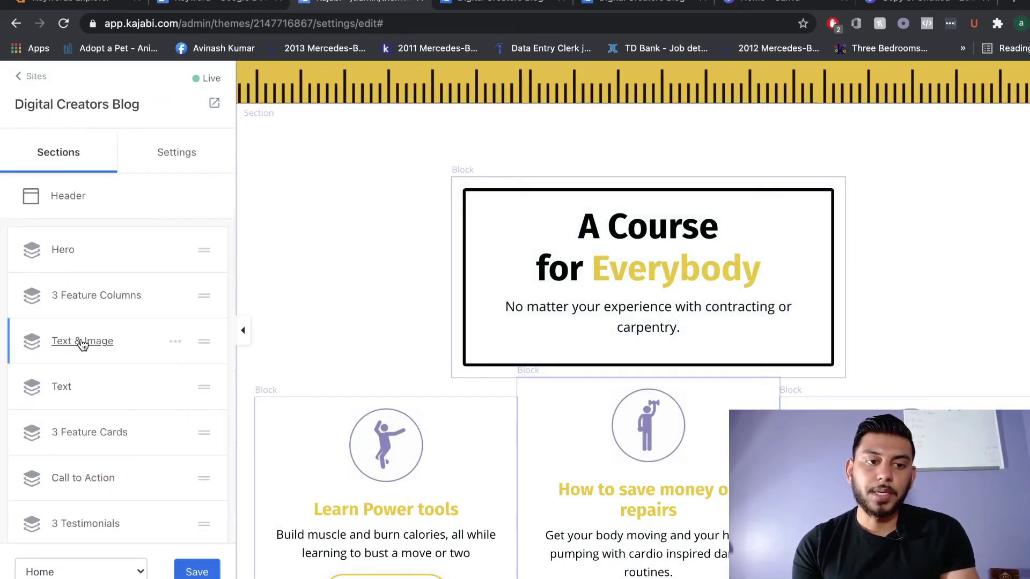
pyautogui.moveTo(149, 342)
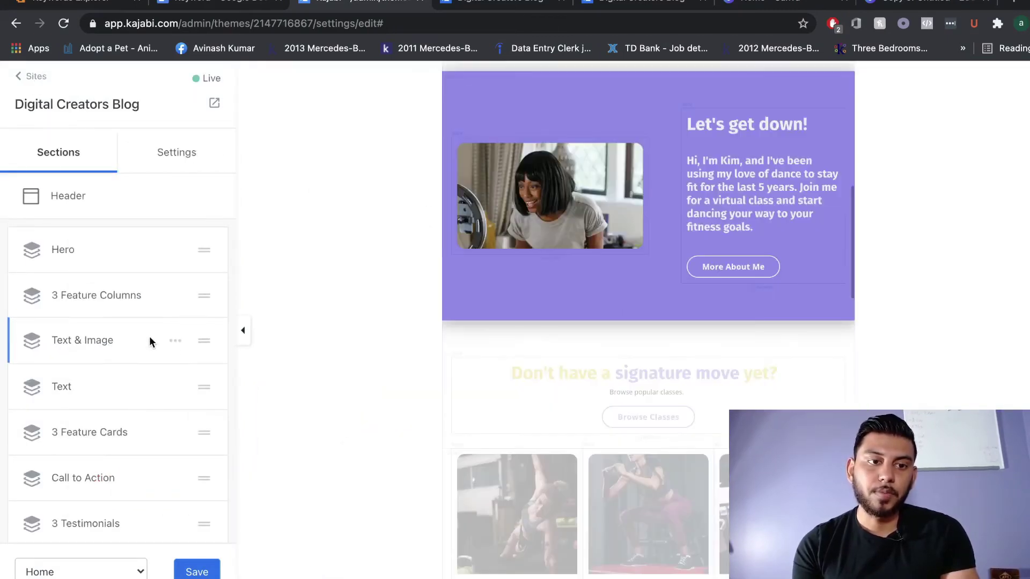
pyautogui.moveTo(149, 335); pyautogui.dragTo(145, 296)
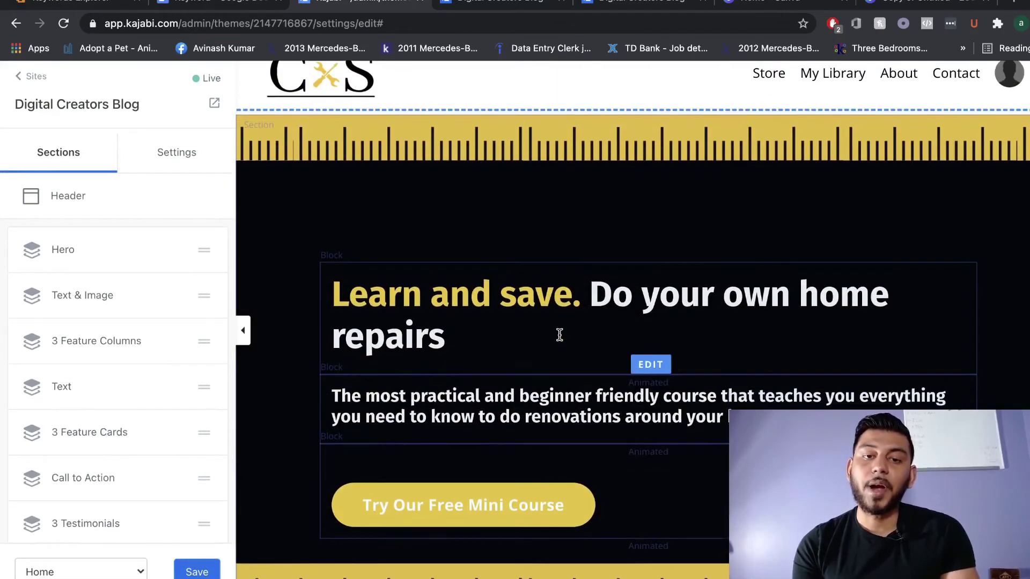
pyautogui.scroll(-5, 546, 274)
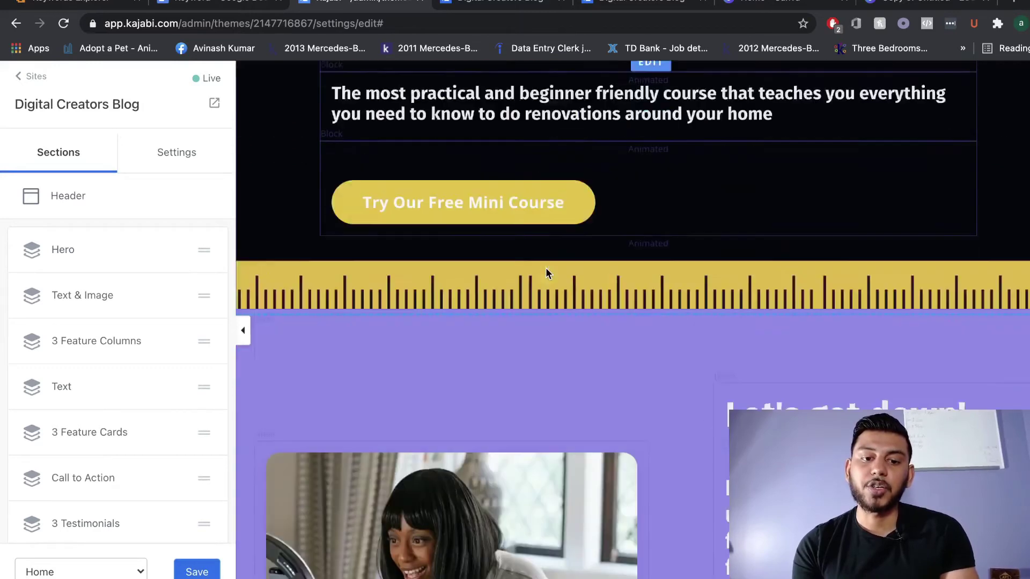
pyautogui.scroll(-5, 546, 269)
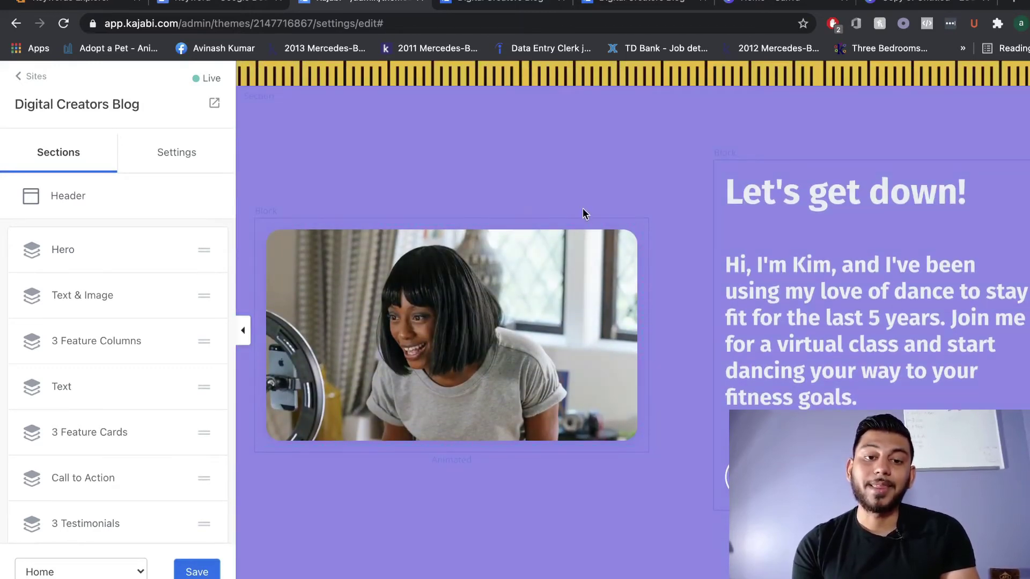
pyautogui.scroll(-9, 583, 208)
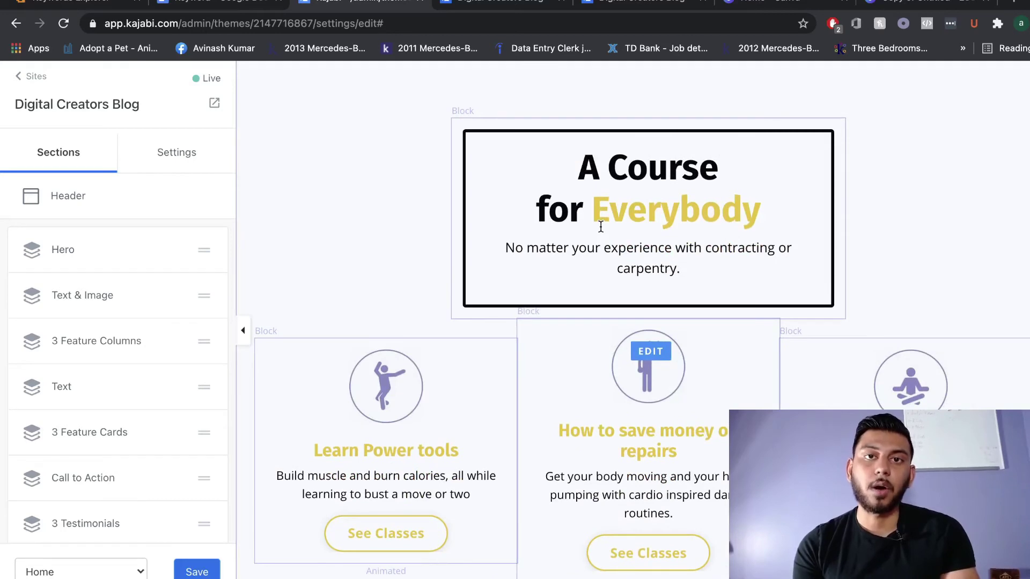
pyautogui.scroll(7, 601, 227)
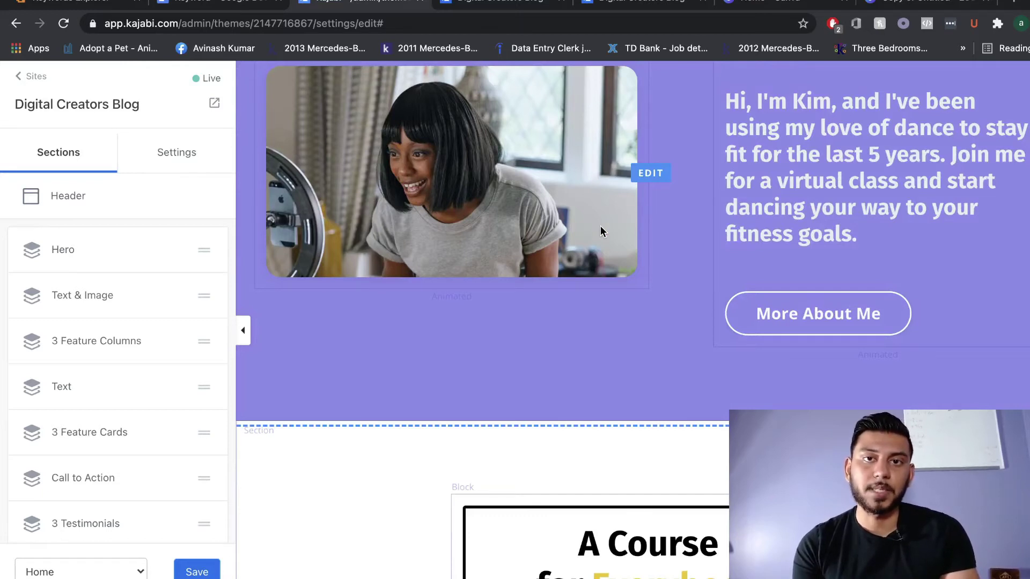
pyautogui.scroll(1, 600, 227)
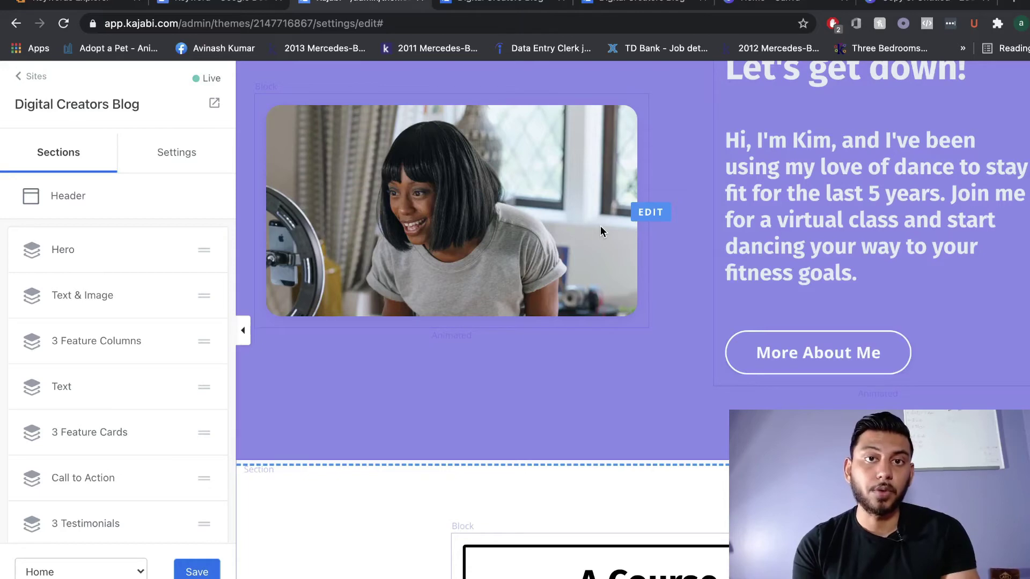
# - Set the background color of the Text & Image section to black
pyautogui.click(600, 226)
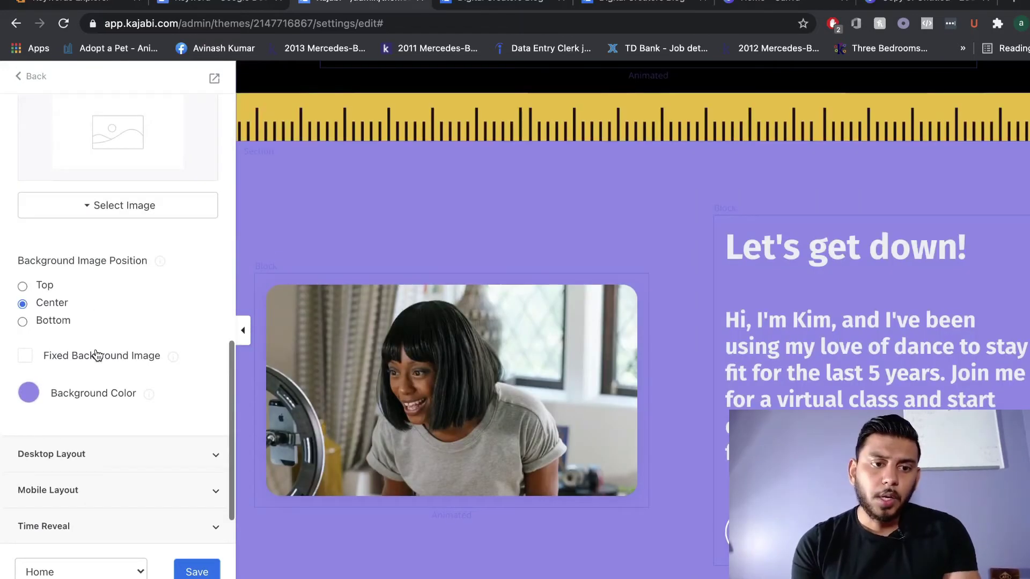
pyautogui.click(32, 396)
pyautogui.scroll(-1, 146, 337)
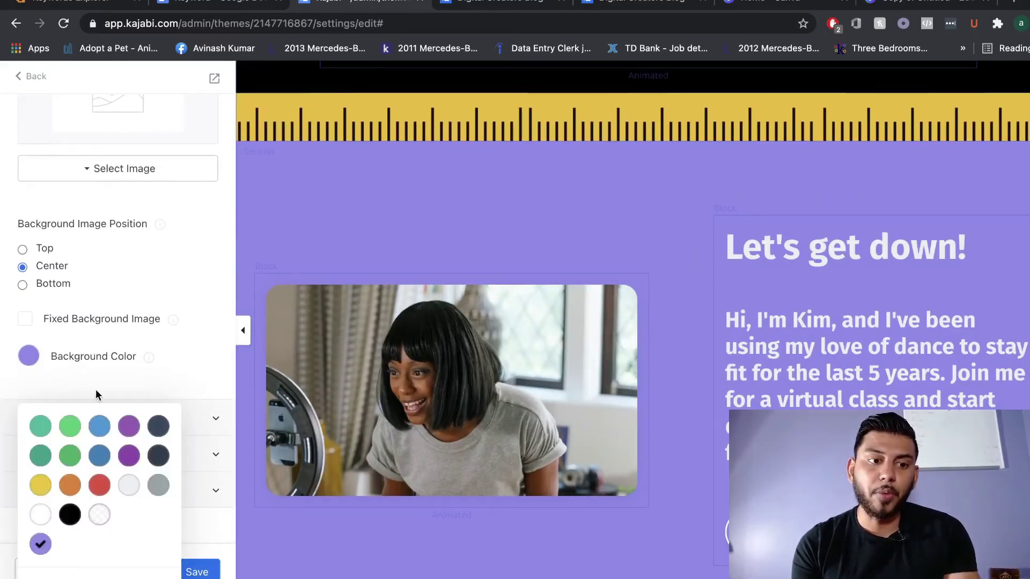
pyautogui.click(70, 515)
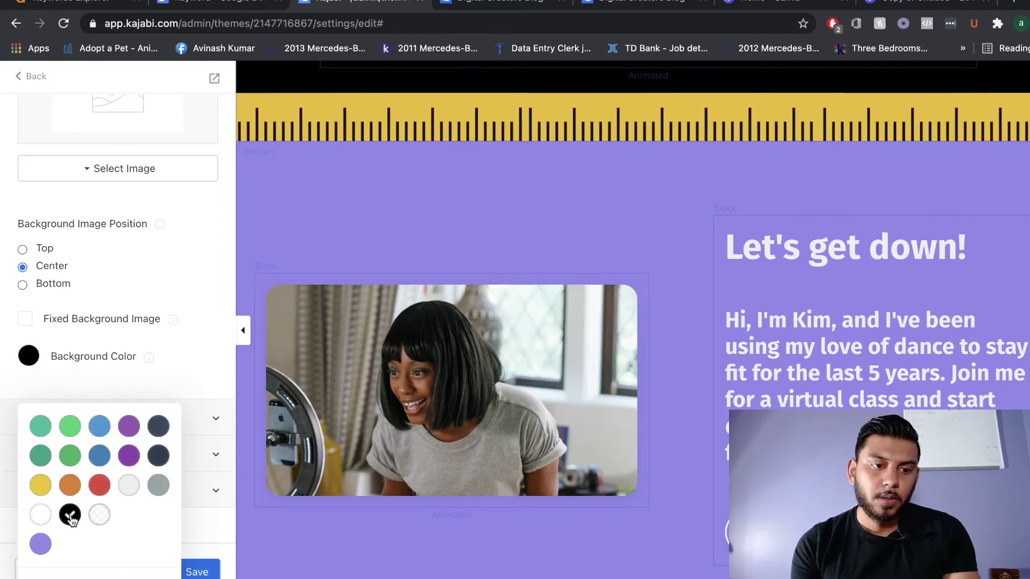
pyautogui.click(187, 324)
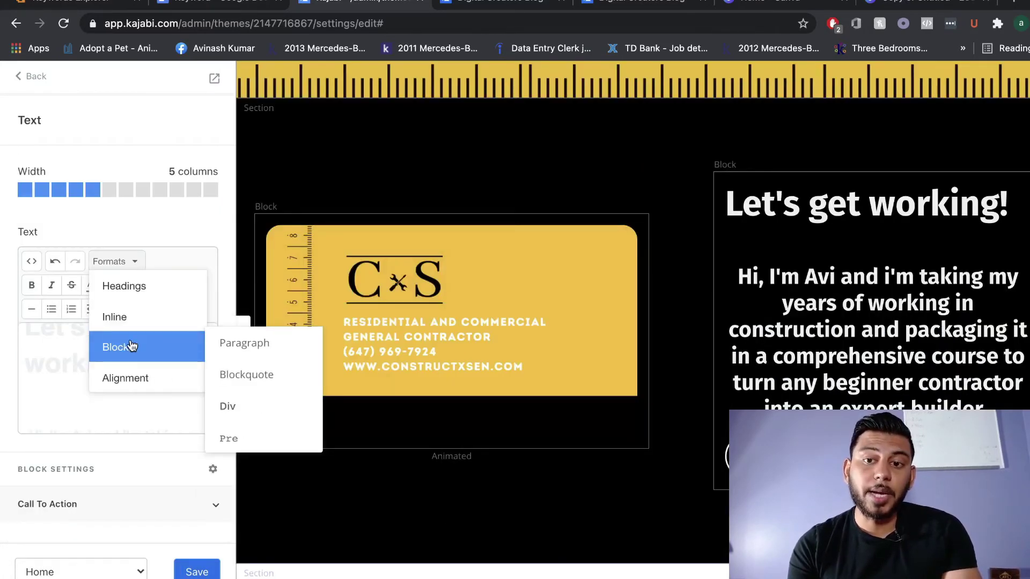
# - Left-align the introduction paragraph under "Let's get working!" and review the section at full width
pyautogui.click(139, 235)
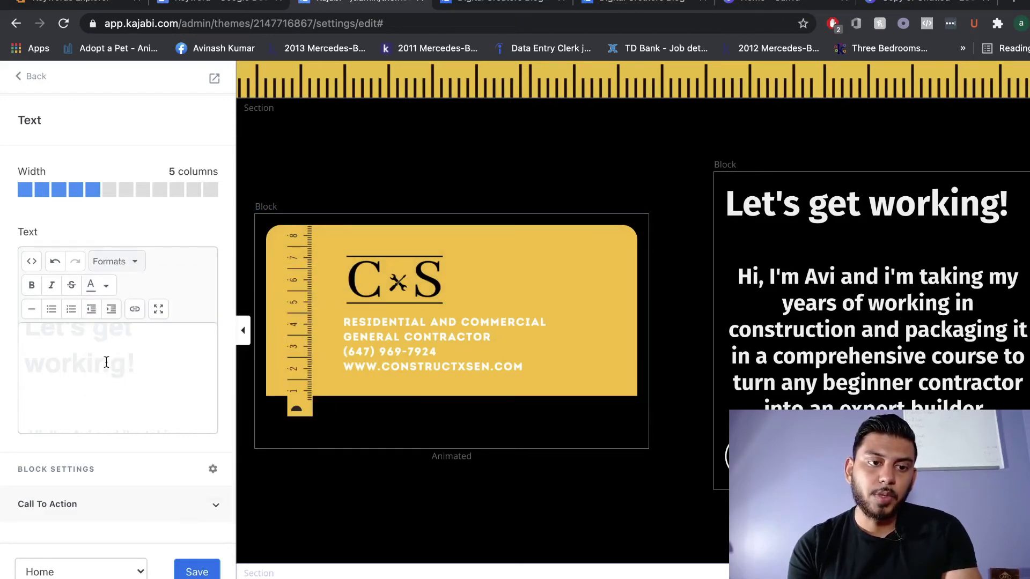
pyautogui.scroll(1, 110, 363)
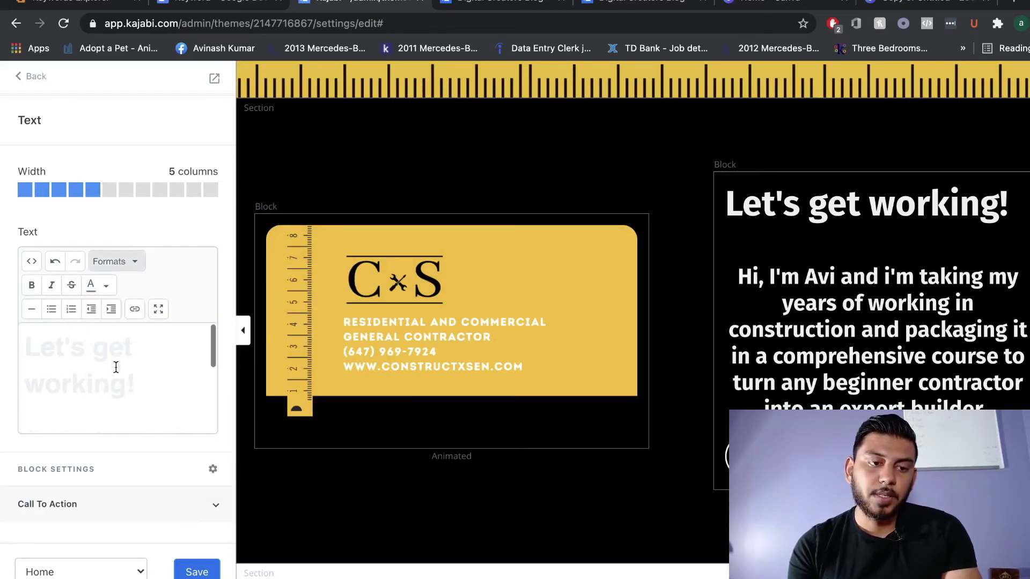
pyautogui.click(123, 269)
pyautogui.moveTo(122, 319)
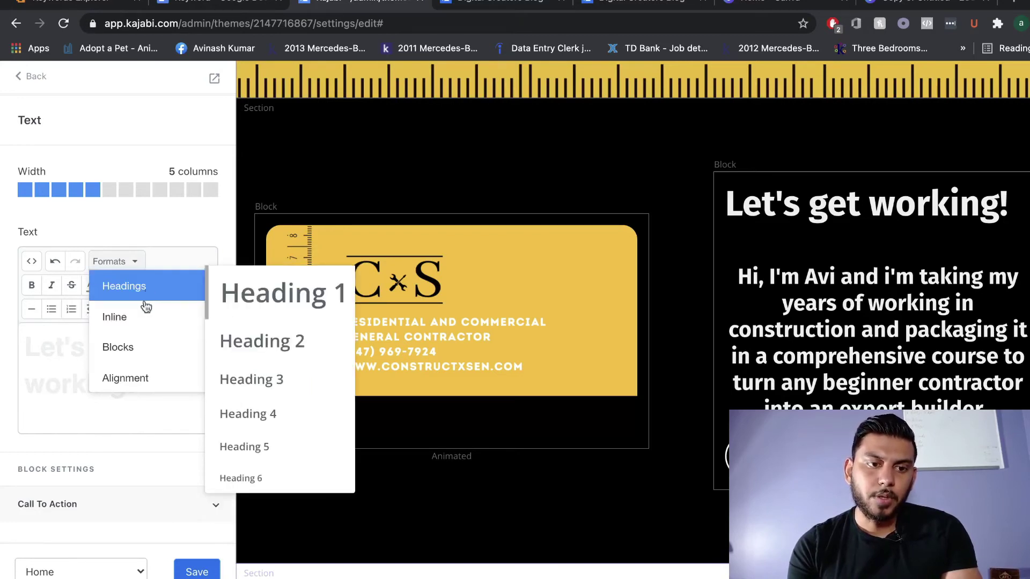
pyautogui.moveTo(142, 375)
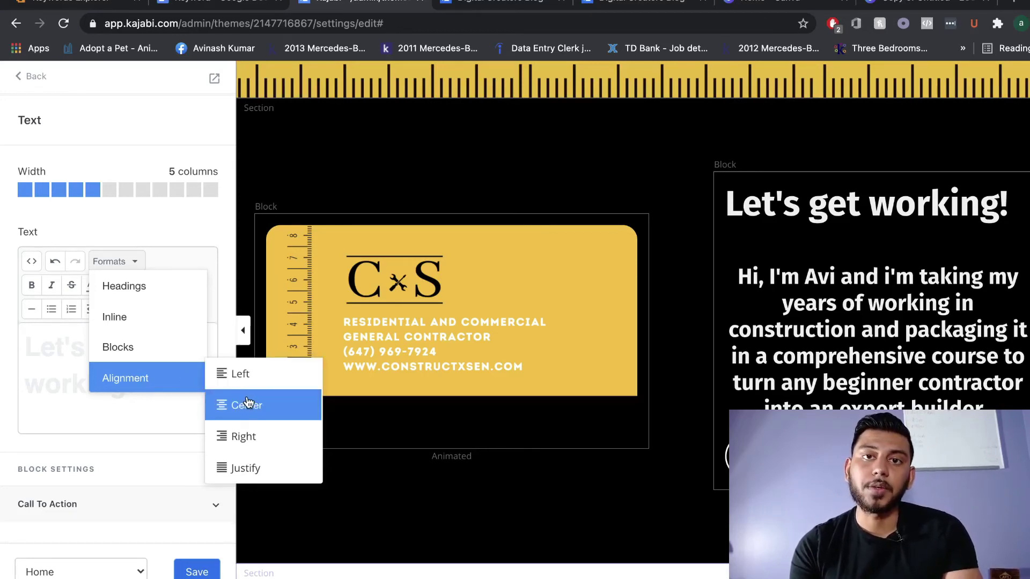
pyautogui.click(260, 374)
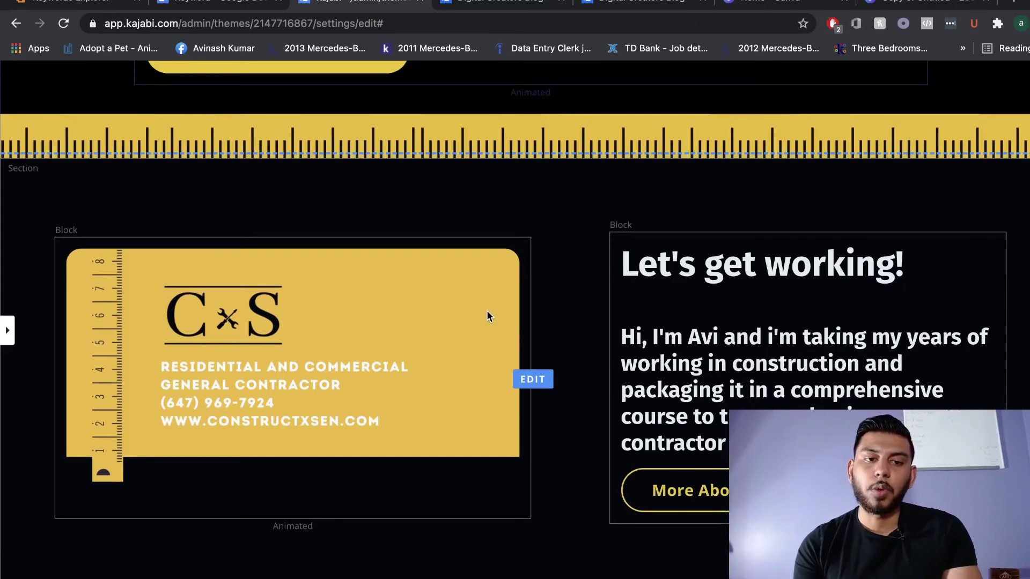
pyautogui.scroll(10, 487, 310)
pyautogui.scroll(-8, 487, 314)
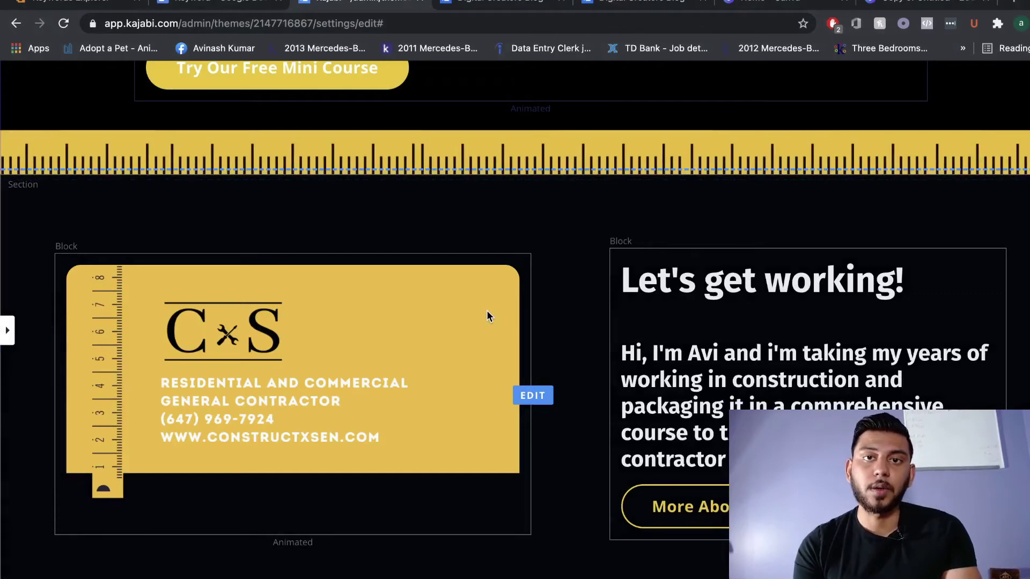
# - Delete the Text section containing "Don't have a signature move yet?" from the home page
pyautogui.click(8, 330)
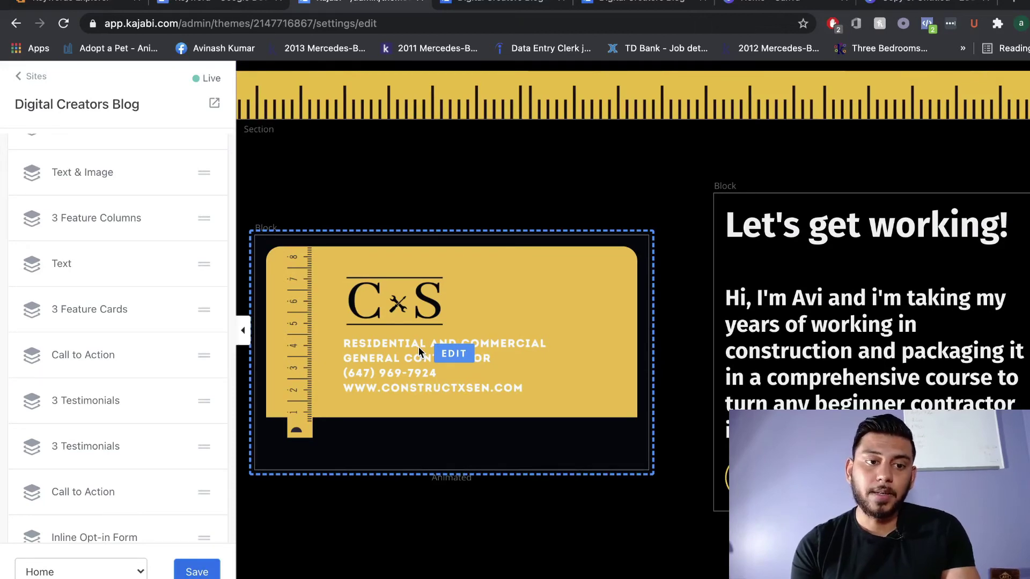
pyautogui.scroll(-7, 286, 373)
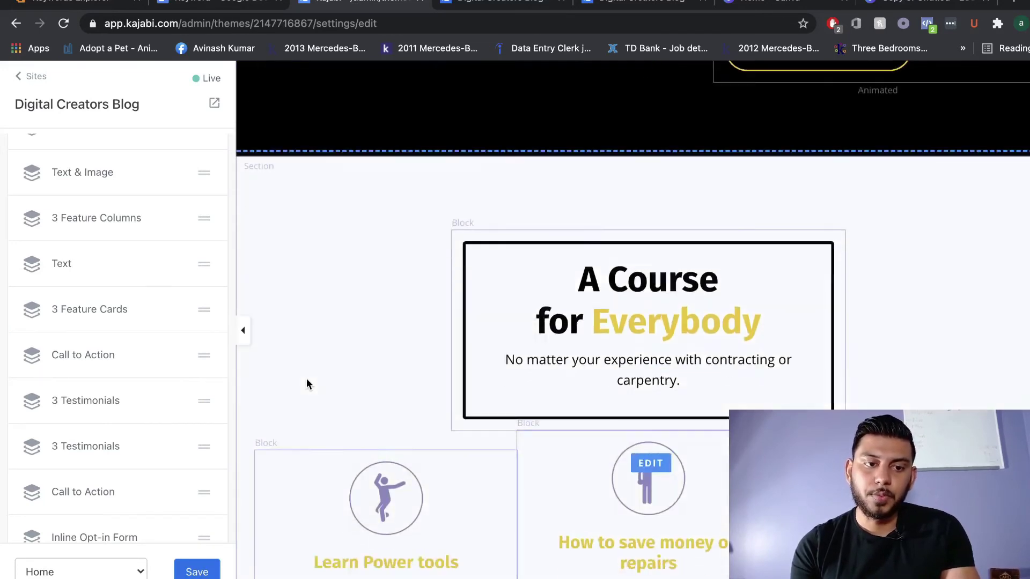
pyautogui.scroll(-15, 307, 378)
pyautogui.scroll(3, 340, 333)
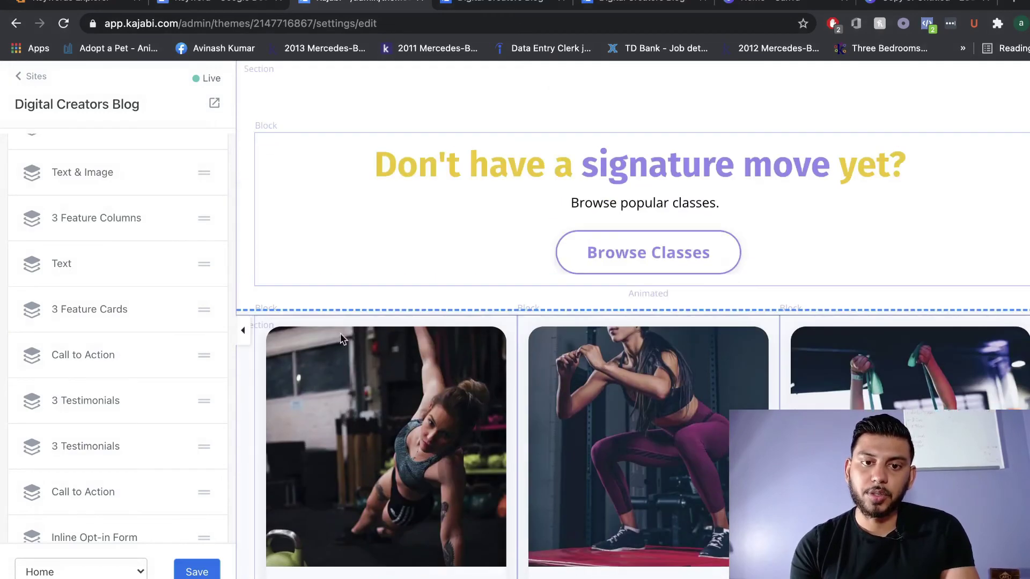
pyautogui.scroll(2, 417, 247)
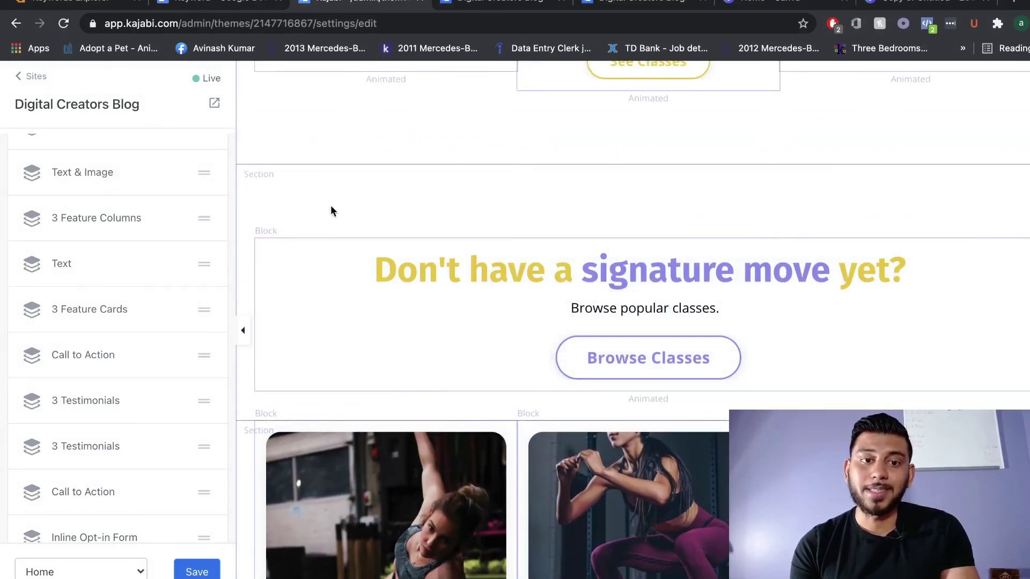
pyautogui.scroll(1, 176, 318)
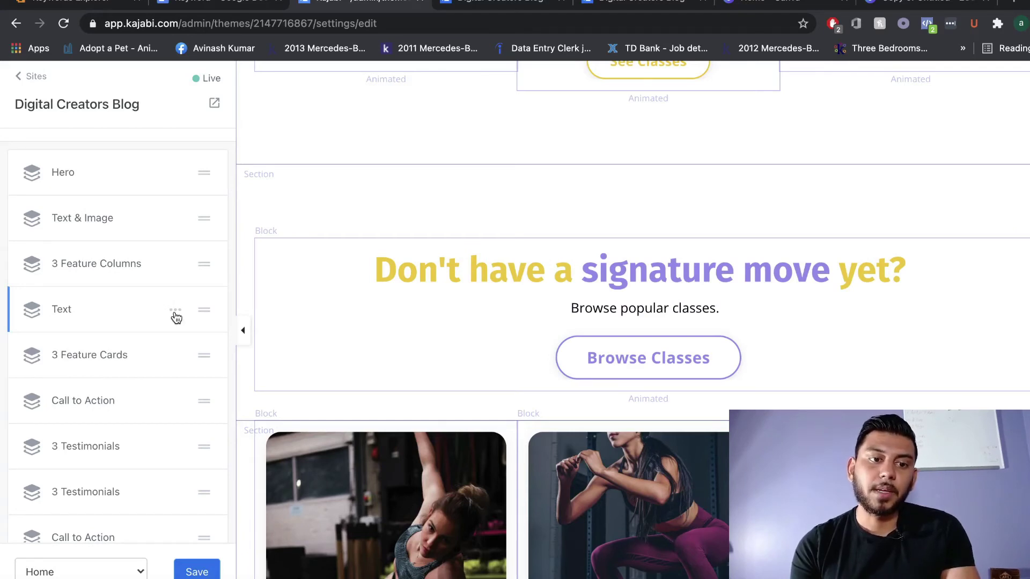
pyautogui.click(175, 312)
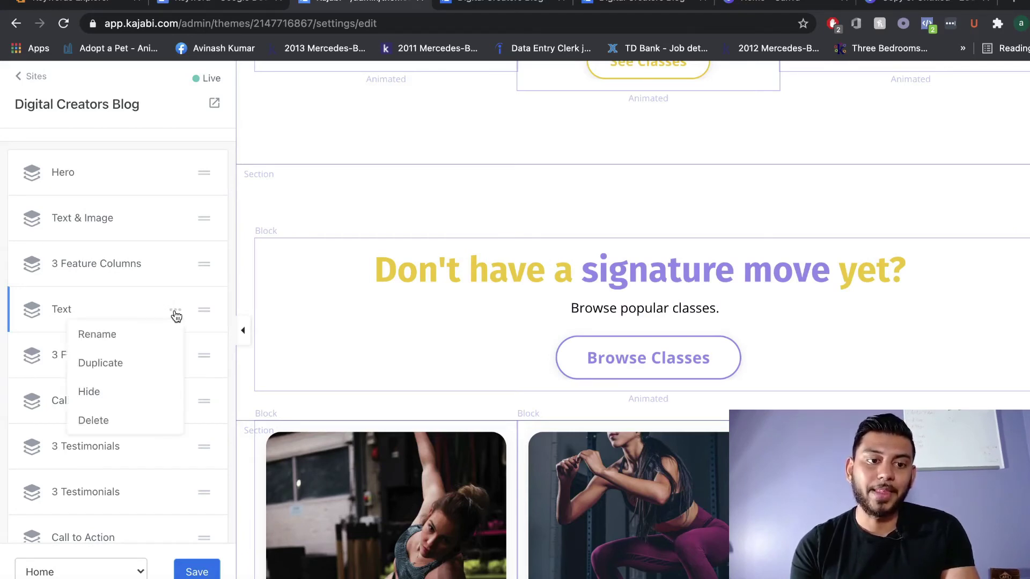
pyautogui.click(114, 419)
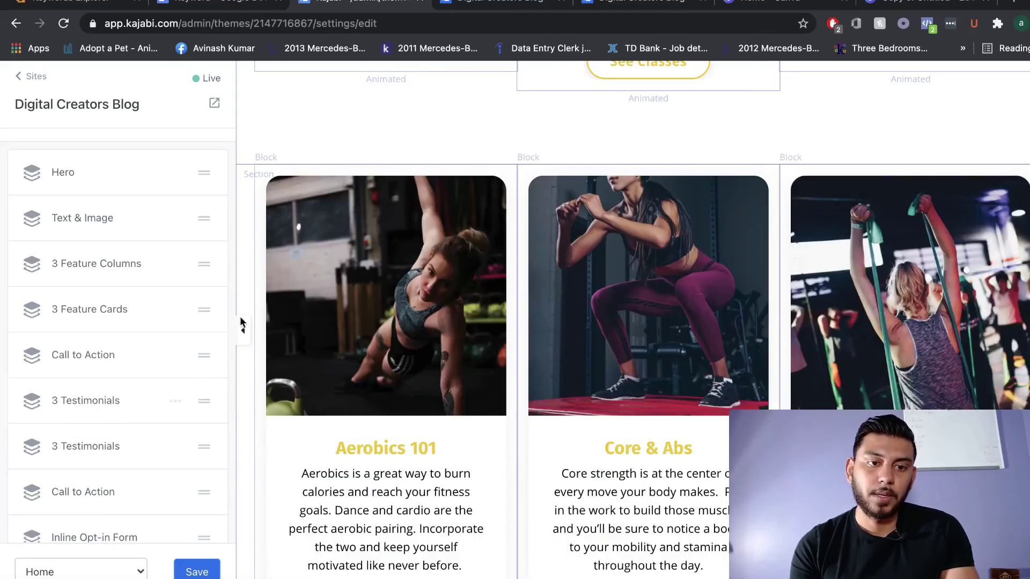
# - Compare the FAQ and FAQ Grid layouts and add an FAQ Grid section to the home page
pyautogui.scroll(4, 325, 332)
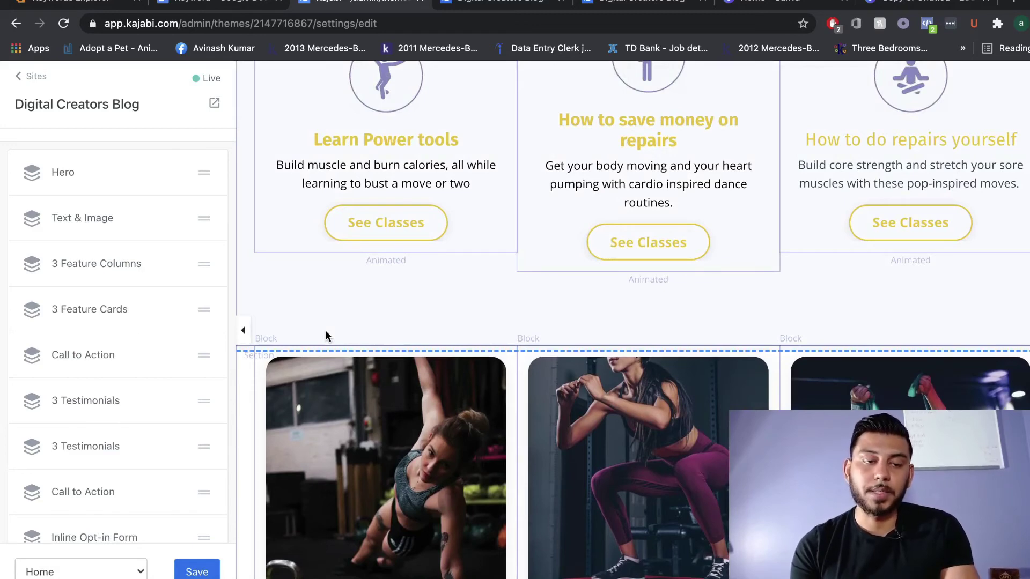
pyautogui.scroll(-4, 142, 318)
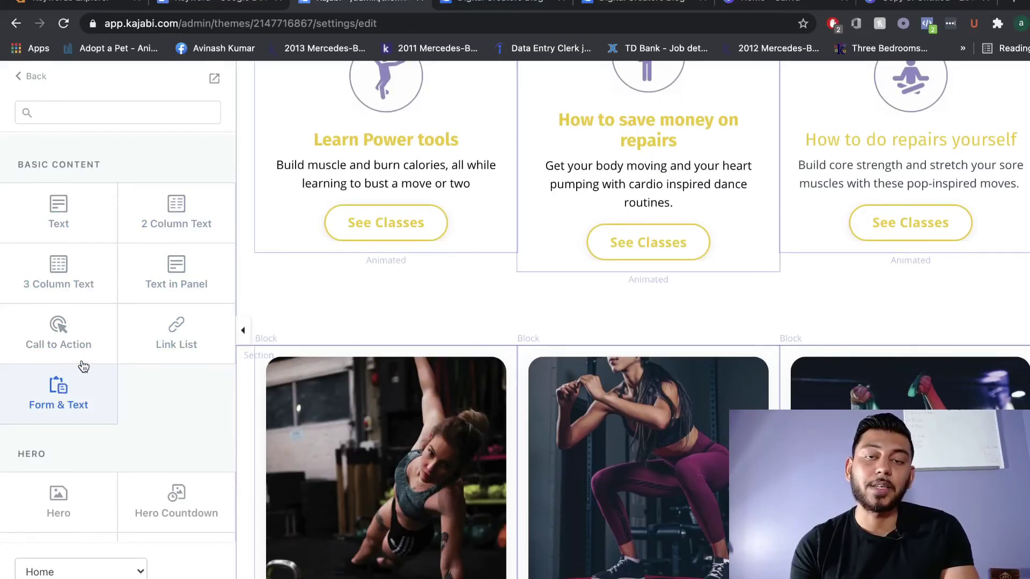
pyautogui.scroll(-10, 129, 366)
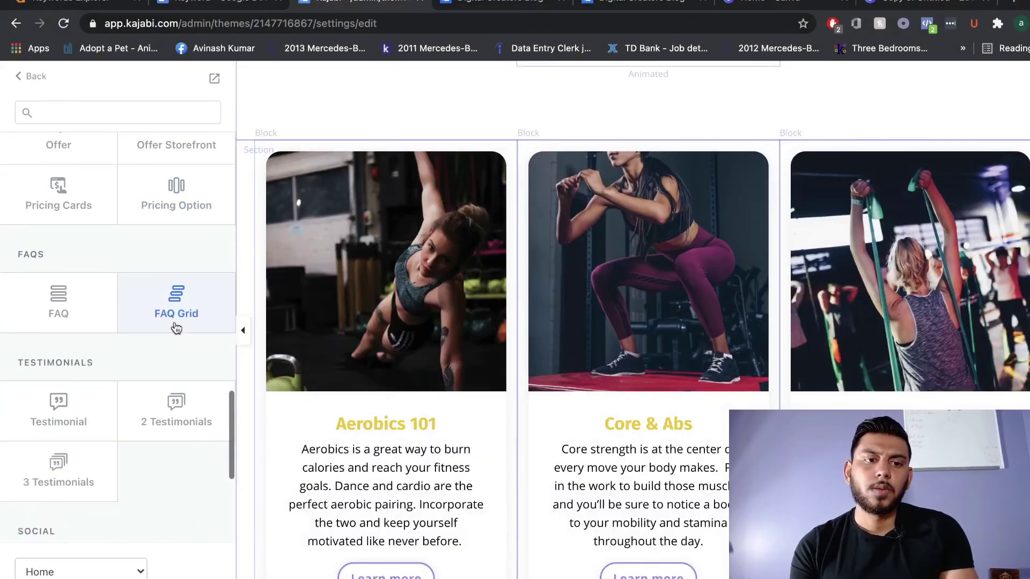
pyautogui.click(177, 307)
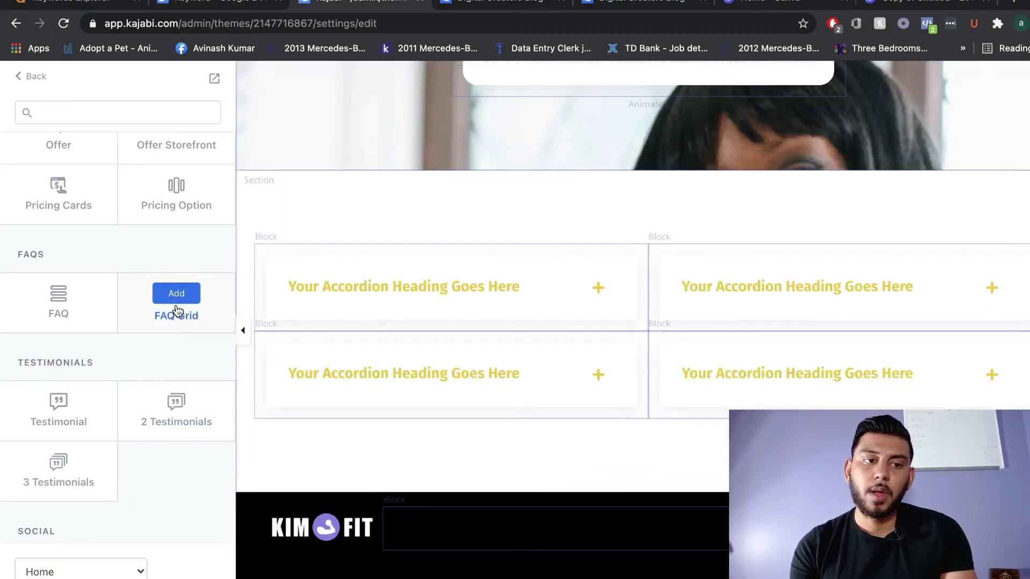
pyautogui.click(88, 313)
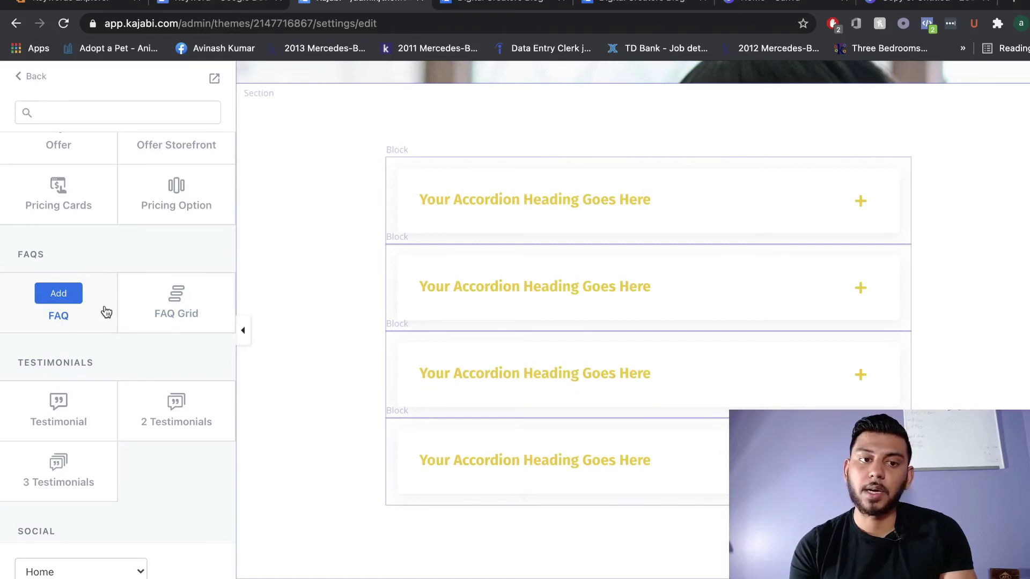
pyautogui.click(170, 314)
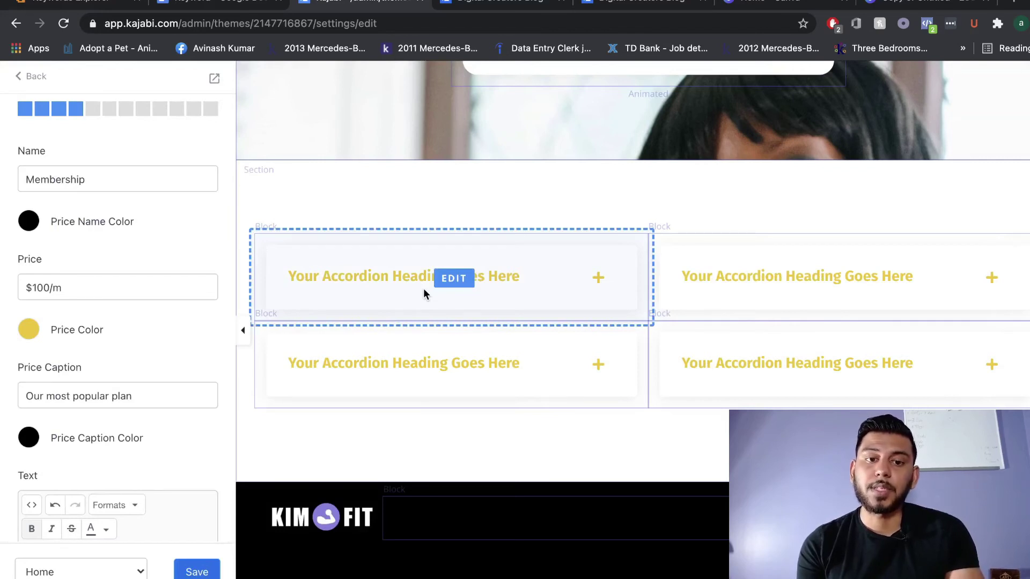
# - Open the first accordion block of the FAQ Grid and select its heading text for editing
pyautogui.click(443, 283)
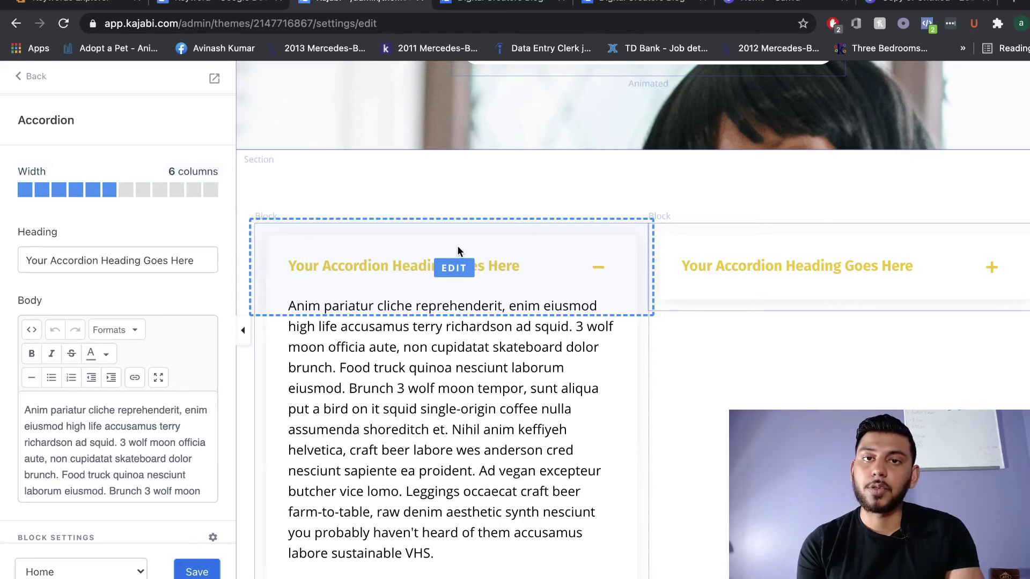
pyautogui.tripleClick(151, 261)
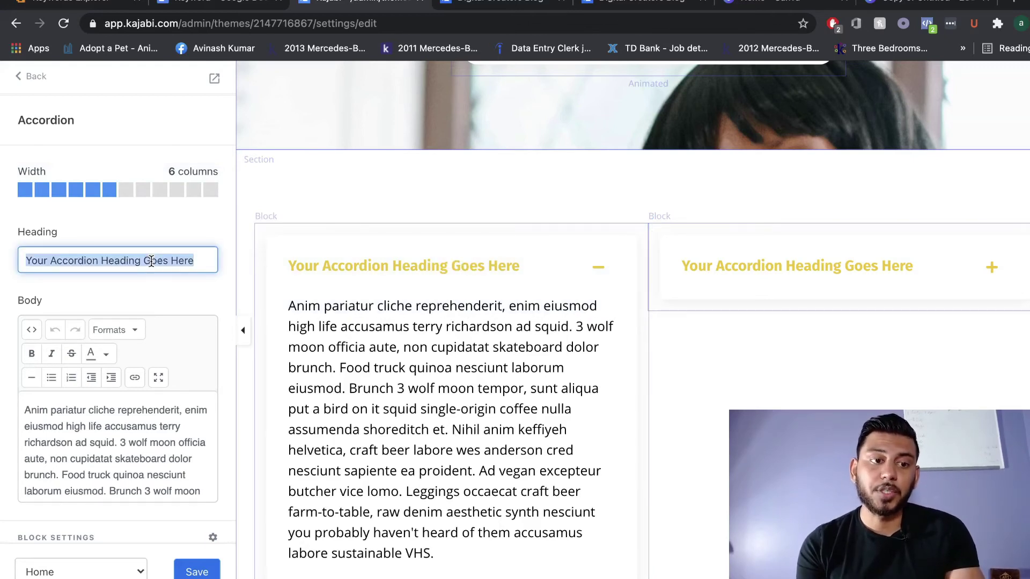
pyautogui.scroll(-1, 121, 391)
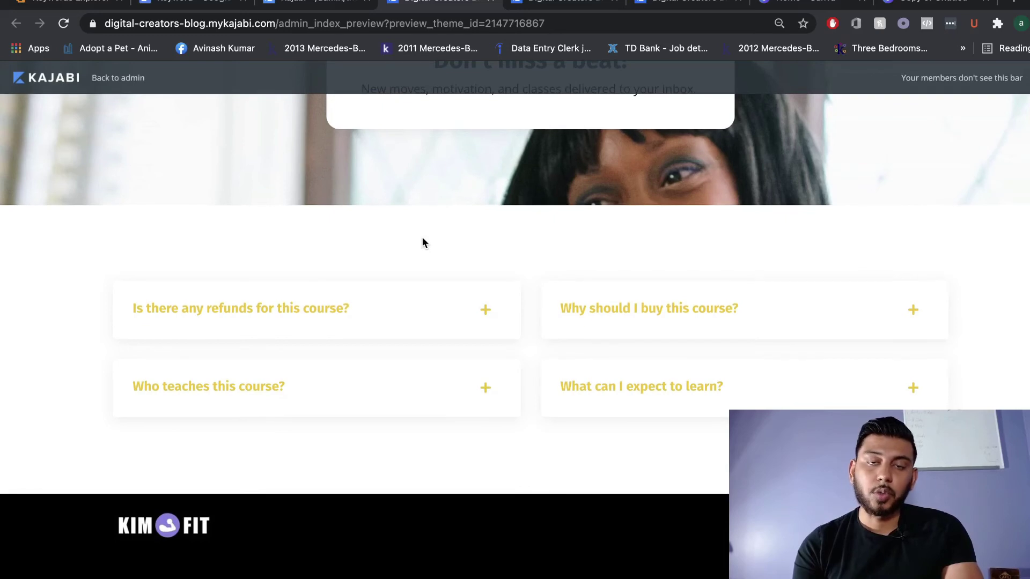
# - Test expanding and collapsing "Is there any refunds for this course?" in the site preview and return to the theme editor
pyautogui.click(486, 311)
pyautogui.click(485, 311)
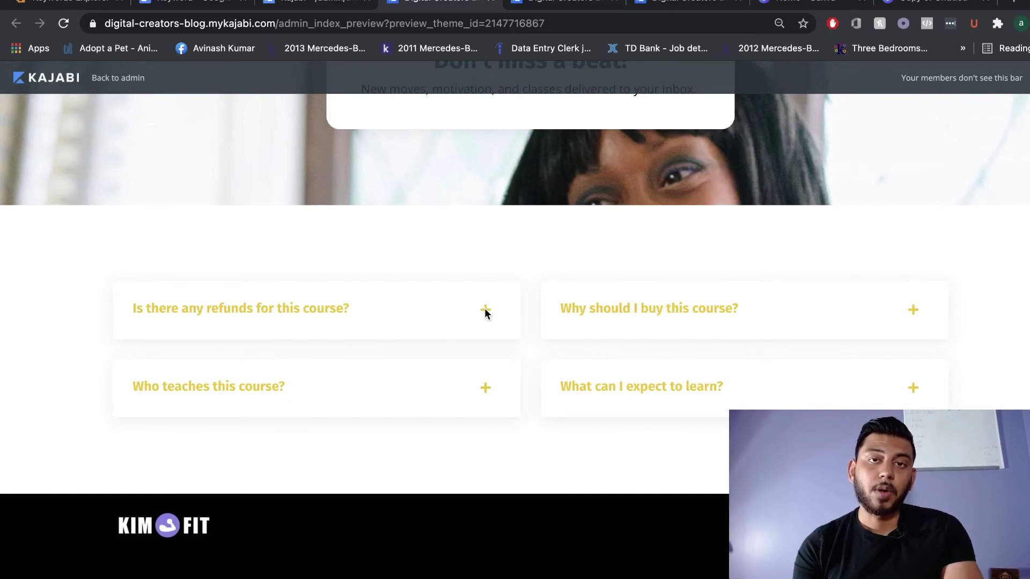
pyautogui.hotkey('ctrl', 'shift', 'Tab')
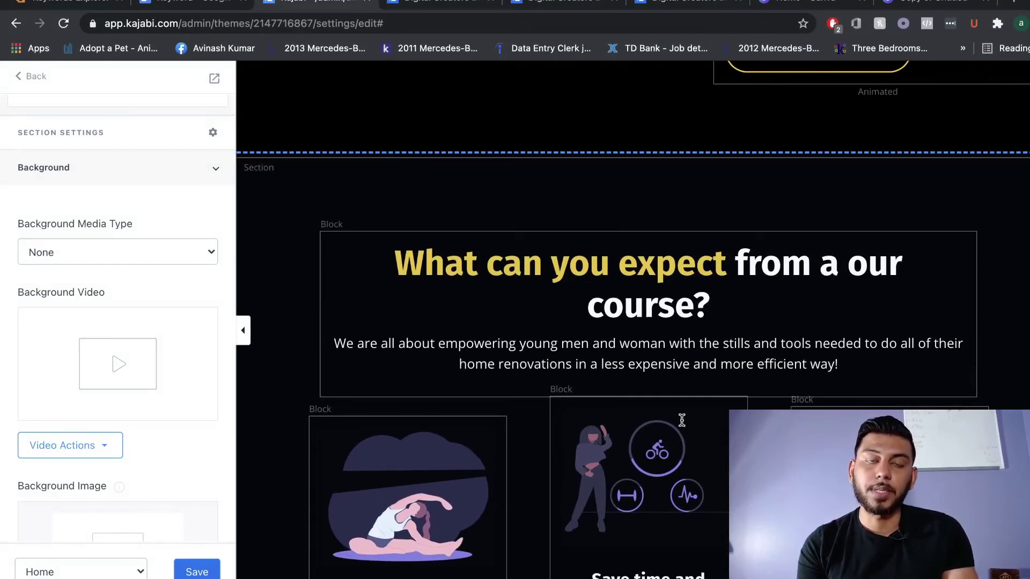
# - Review the home page down to the footer and open the link list editing page from the footer's Link List block
pyautogui.scroll(-10, 682, 420)
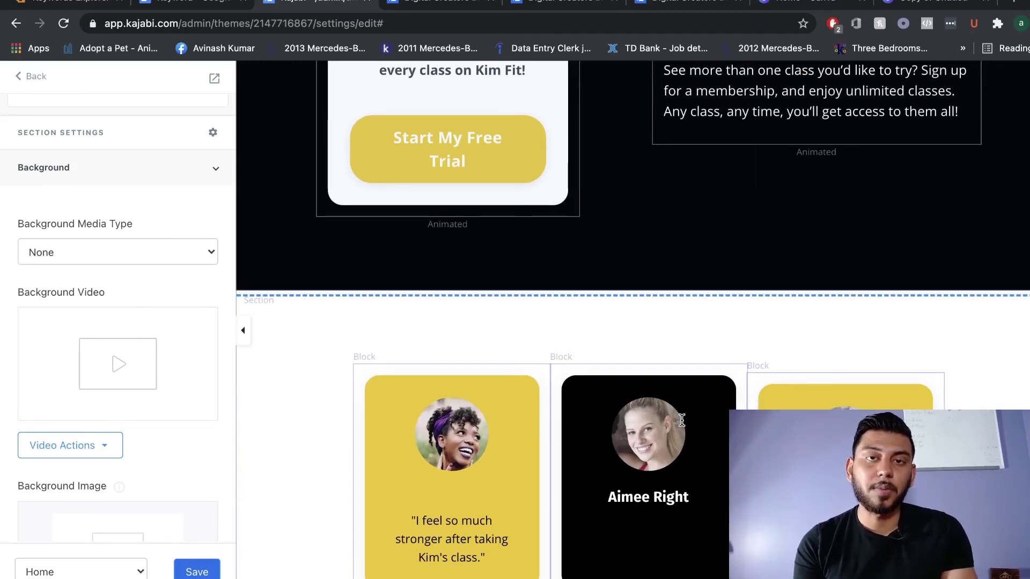
pyautogui.scroll(-10, 682, 420)
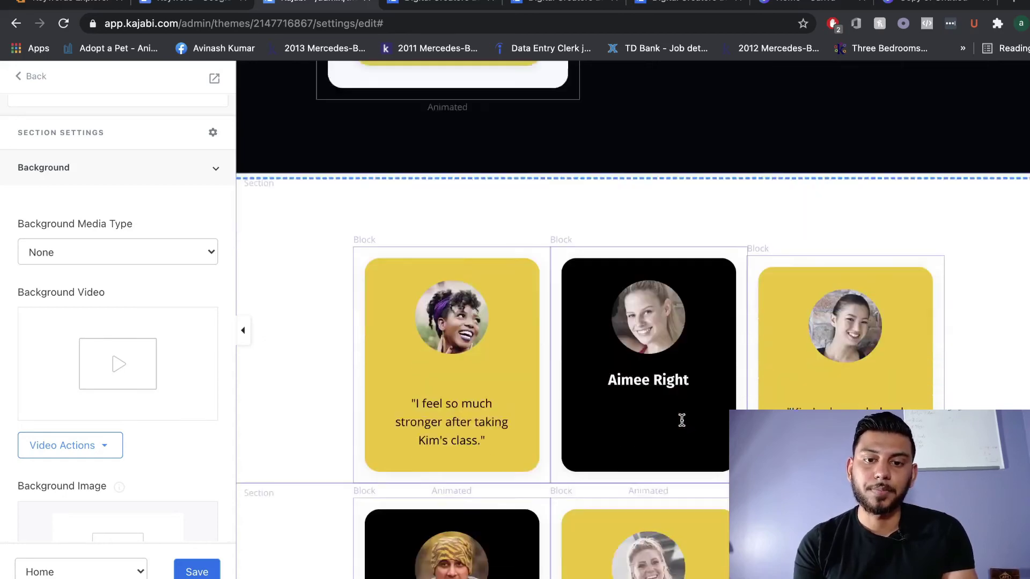
pyautogui.scroll(-3, 682, 420)
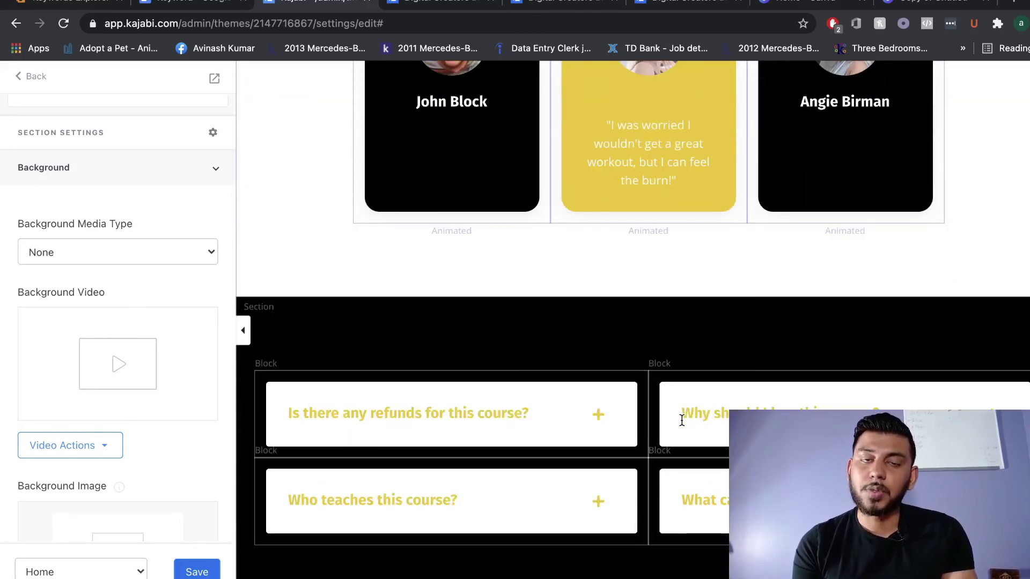
pyautogui.scroll(-5, 682, 420)
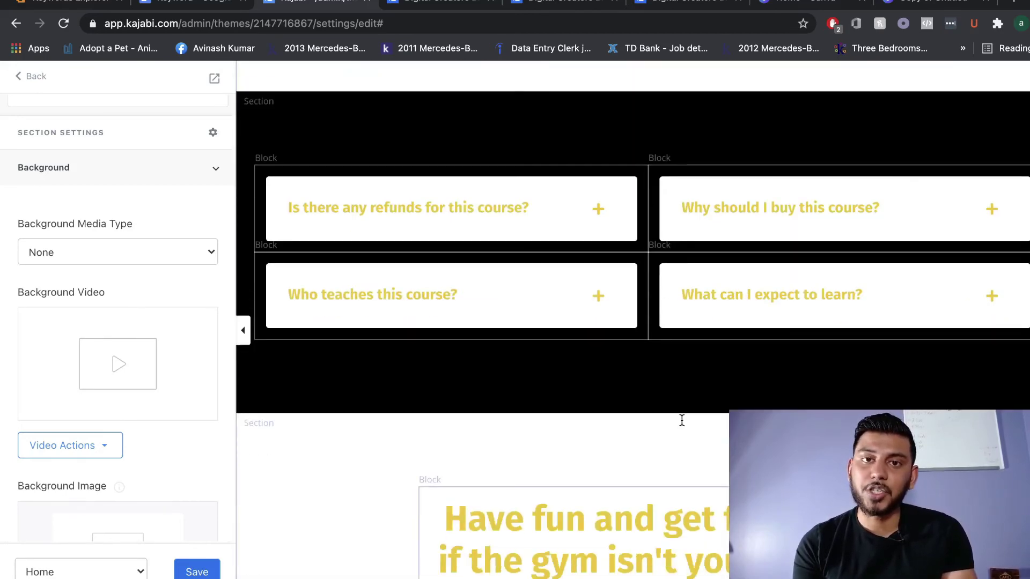
pyautogui.scroll(-7, 682, 420)
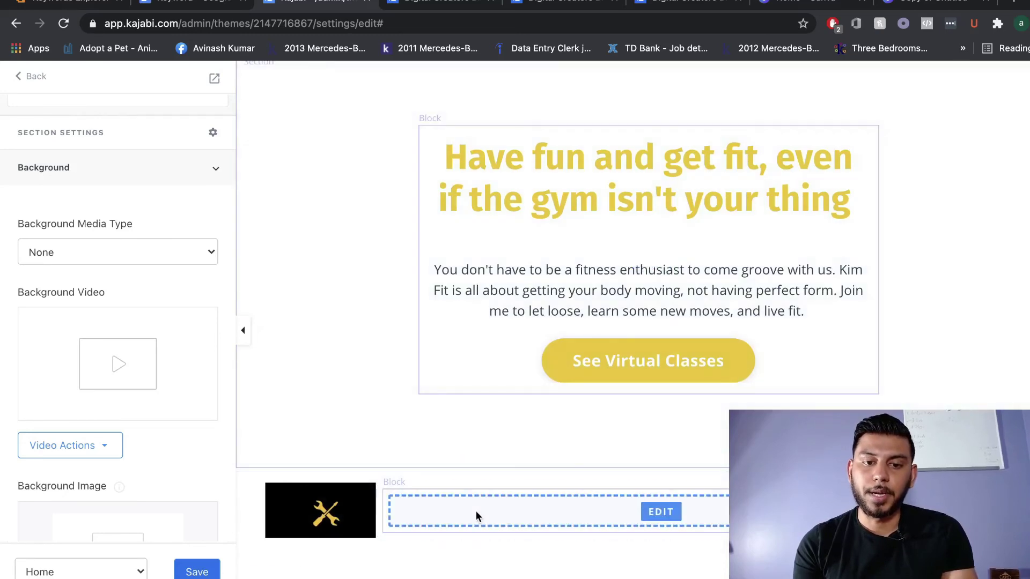
pyautogui.click(626, 511)
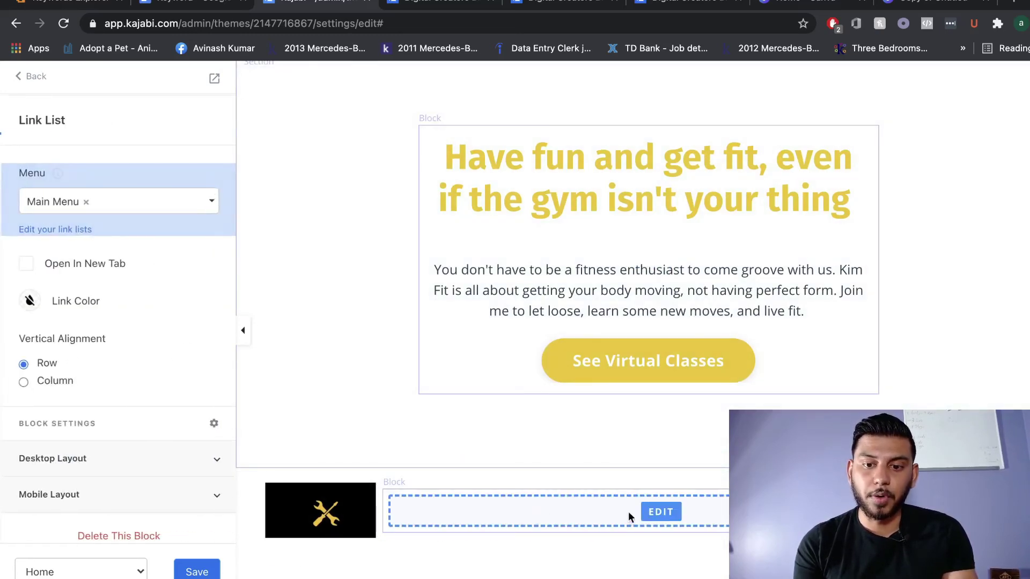
pyautogui.click(62, 237)
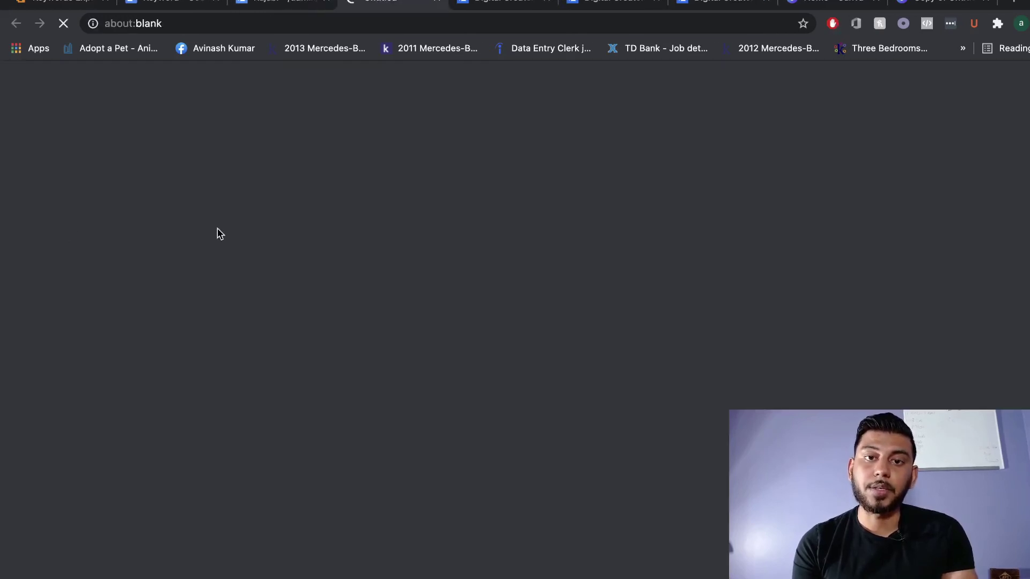
# - Find the Footer menu among the default navigation menus and try its option for adding a link
pyautogui.scroll(-5, 350, 246)
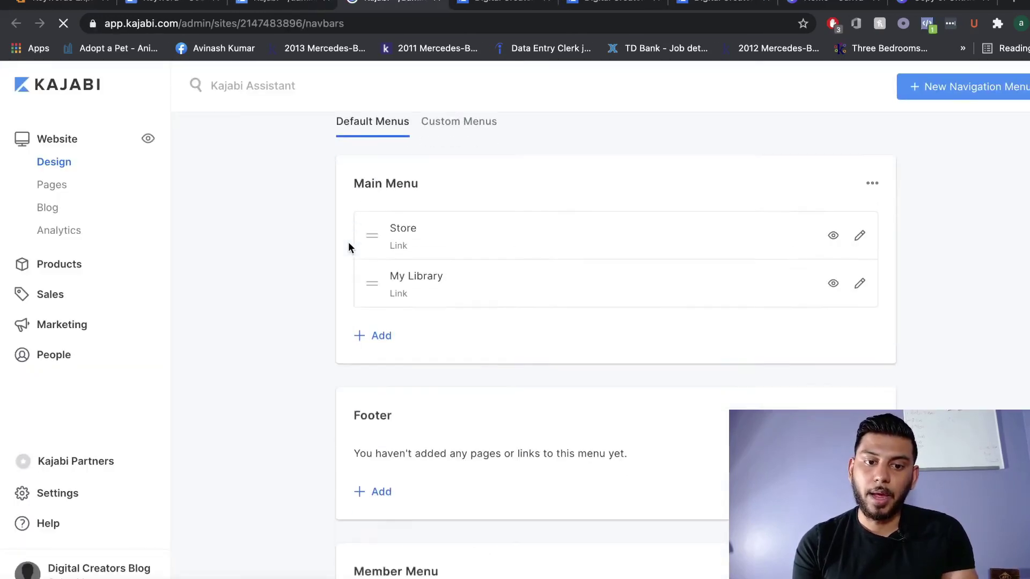
pyautogui.click(359, 325)
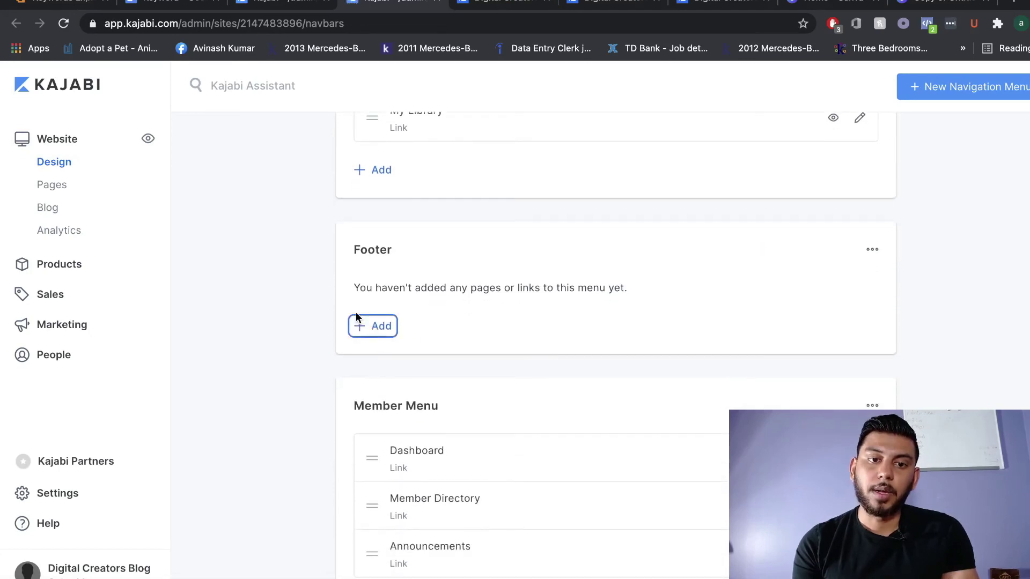
pyautogui.scroll(-1, 357, 317)
pyautogui.click(365, 309)
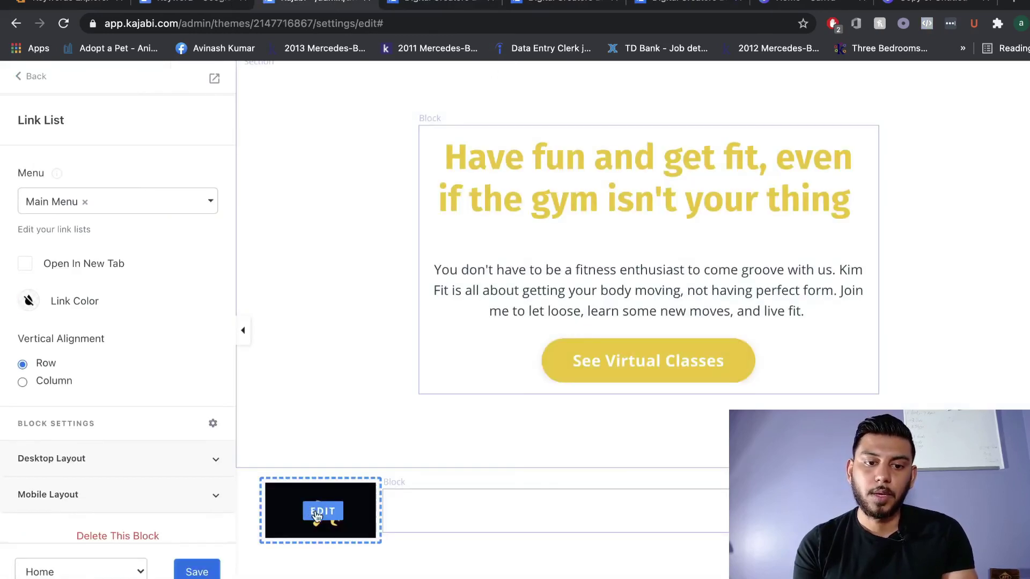
# - Open the footer's Logo block and its options for selecting the logo image
pyautogui.click(320, 512)
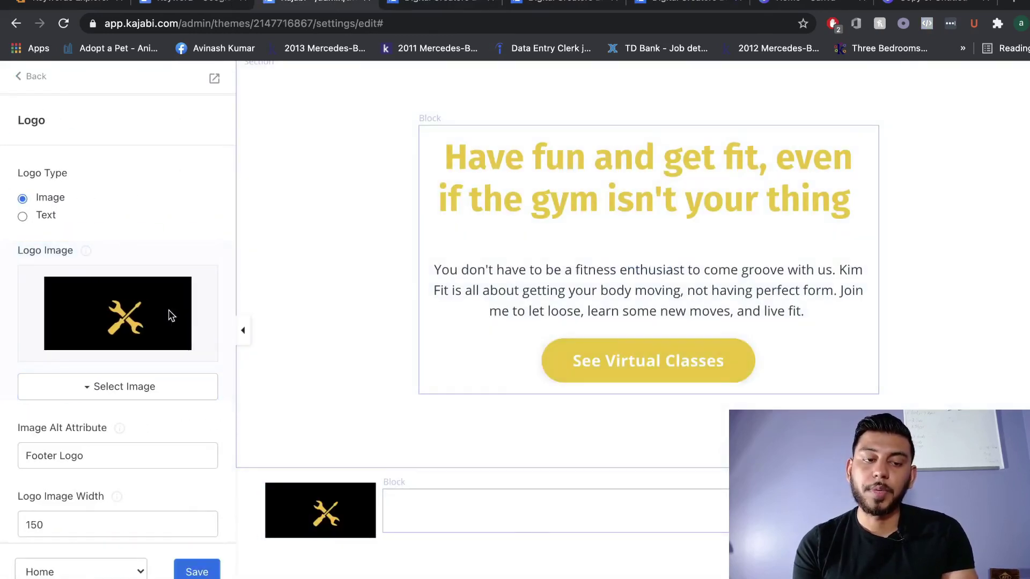
pyautogui.click(105, 387)
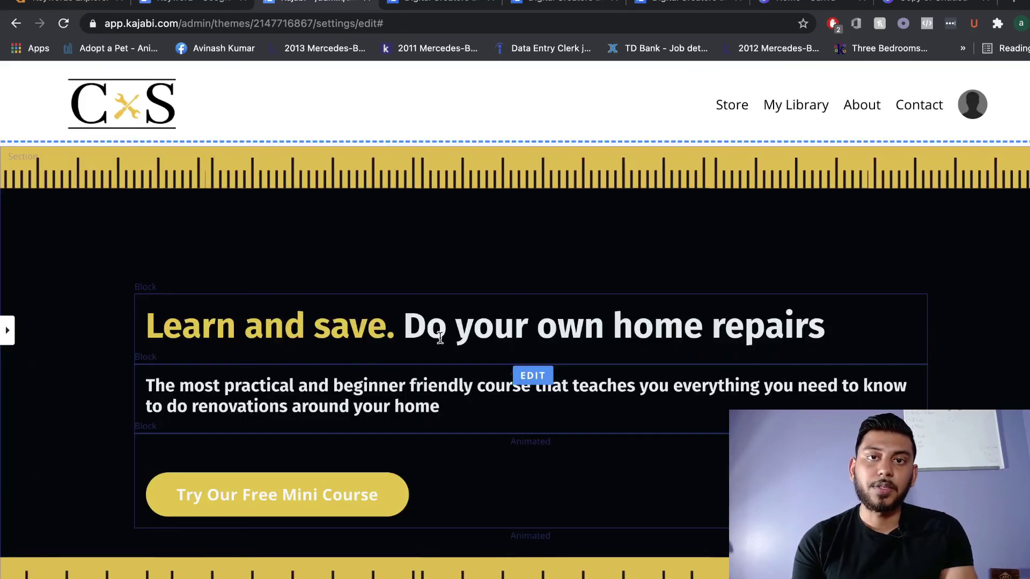
# - Review the customized Hero, Text & Image and feature column sections at full width
pyautogui.scroll(-9, 440, 337)
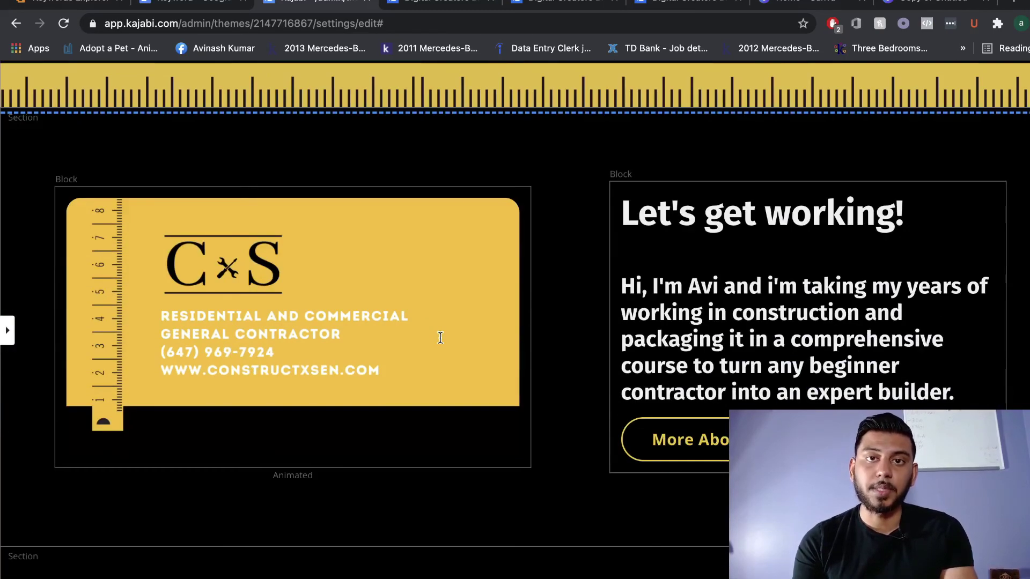
pyautogui.scroll(5, 440, 337)
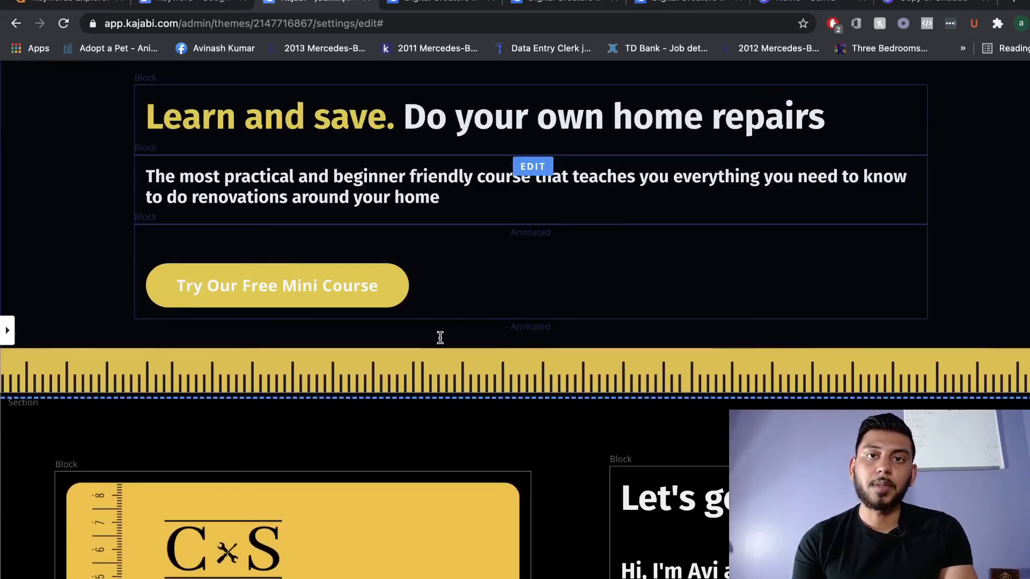
pyautogui.scroll(-7, 440, 337)
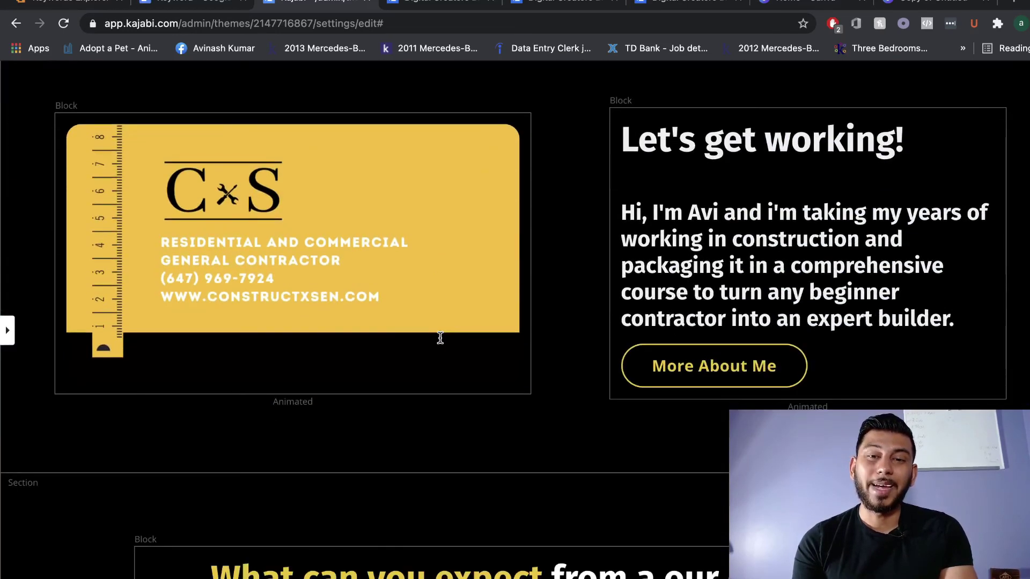
pyautogui.scroll(-1, 439, 337)
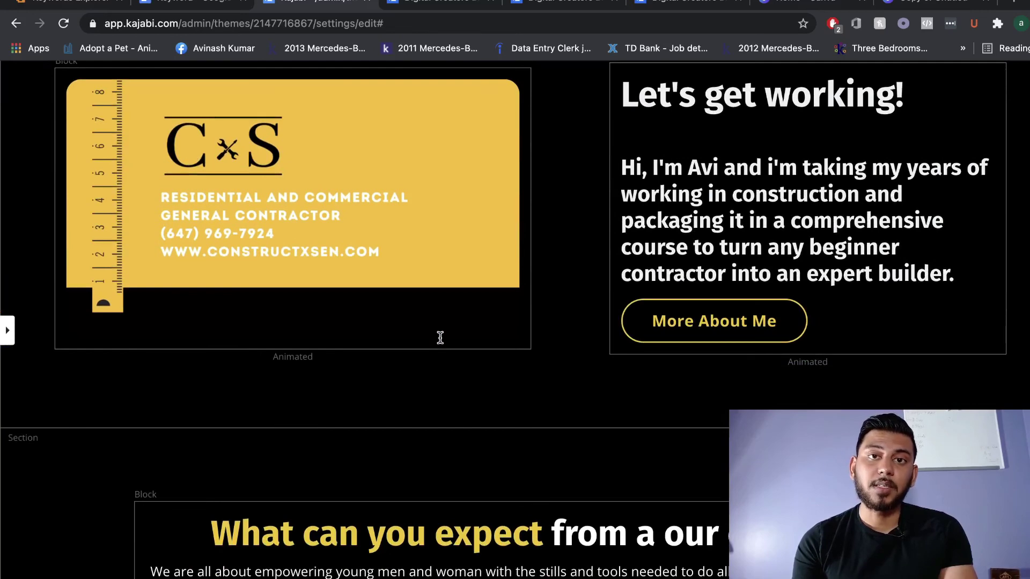
pyautogui.scroll(-1, 440, 337)
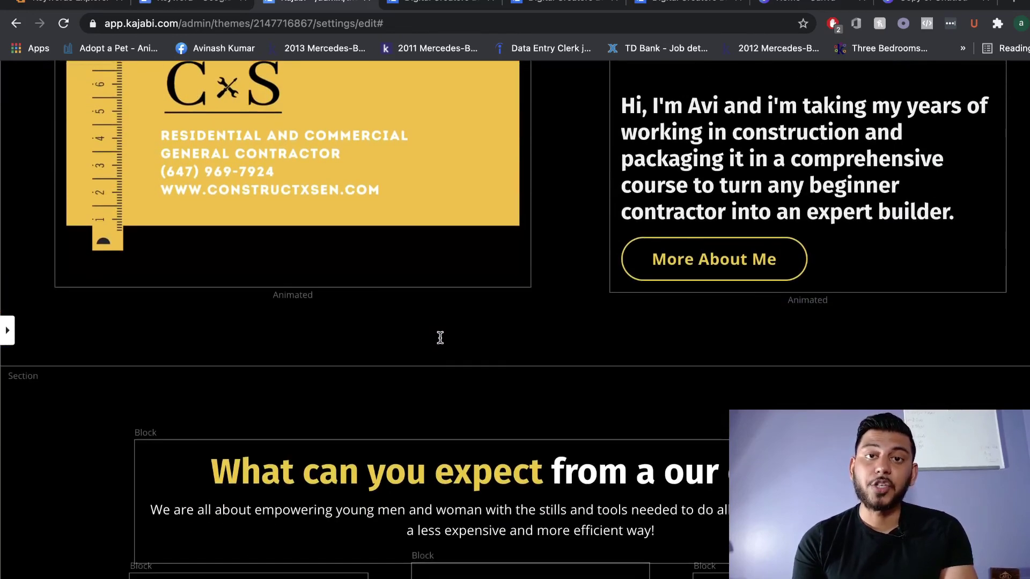
# - Review the default theme preview's Hero, Amazing Feature columns and text section in its browser tab and return to the customized page's editor
pyautogui.scroll(-1, 440, 337)
pyautogui.hotkey('ctrl', 'Tab')
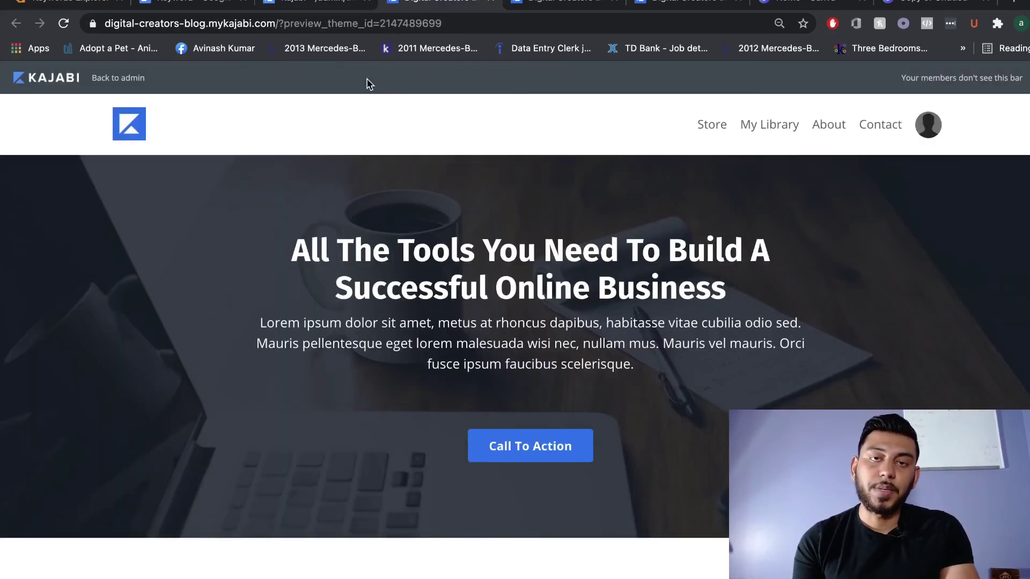
pyautogui.scroll(-5, 369, 83)
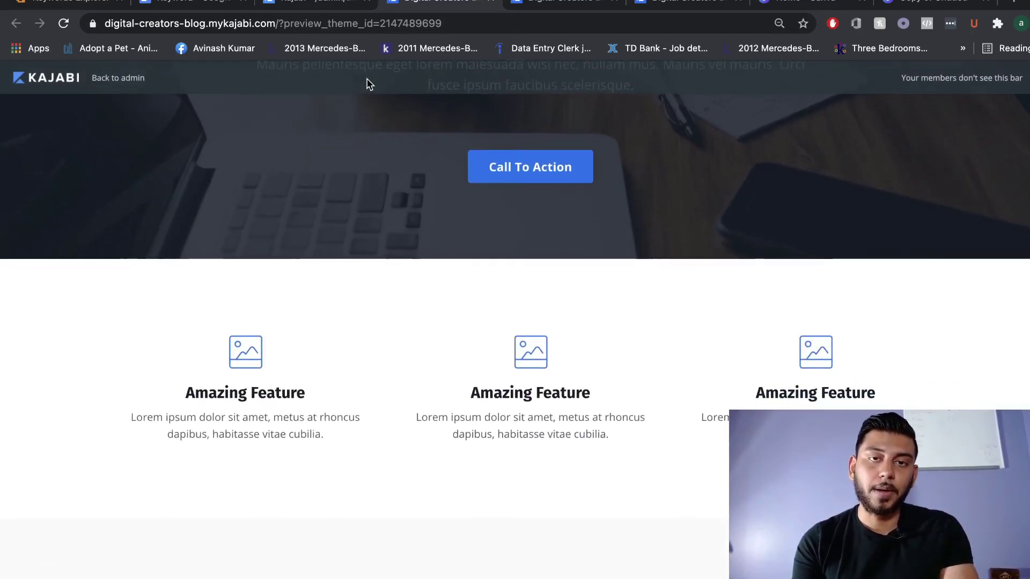
pyautogui.scroll(-2, 369, 83)
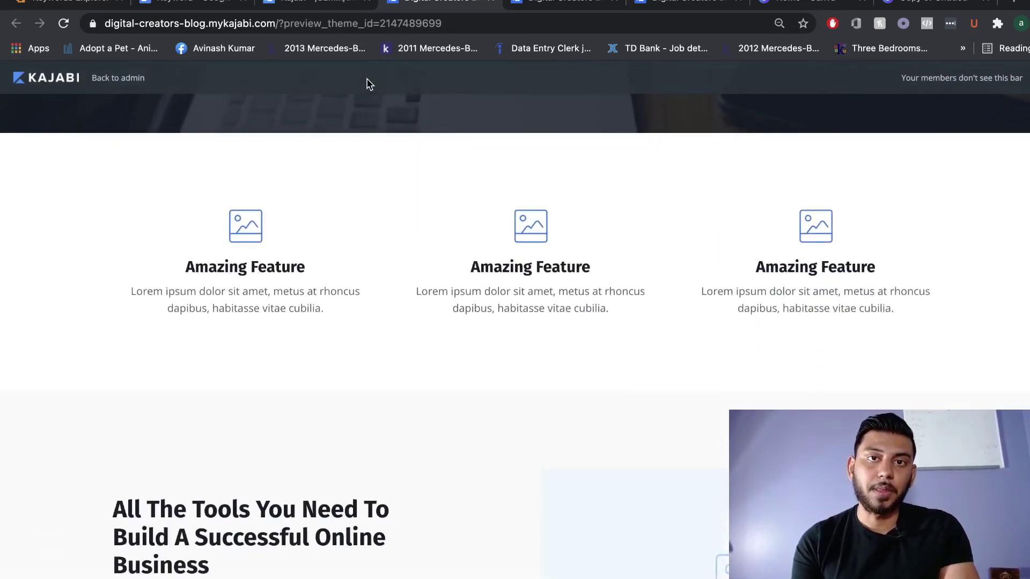
pyautogui.scroll(-8, 369, 84)
pyautogui.hotkey('ctrl', 'shift', 'Tab')
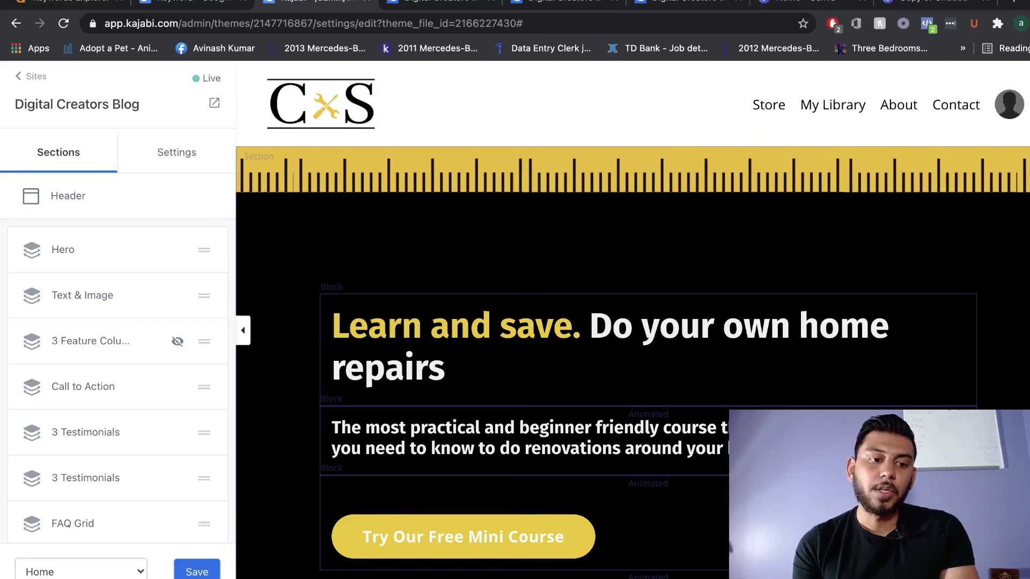
# - Check which theme pages are available for editing, including About and Contact, and choose the Home page
pyautogui.click(80, 572)
pyautogui.click(141, 551)
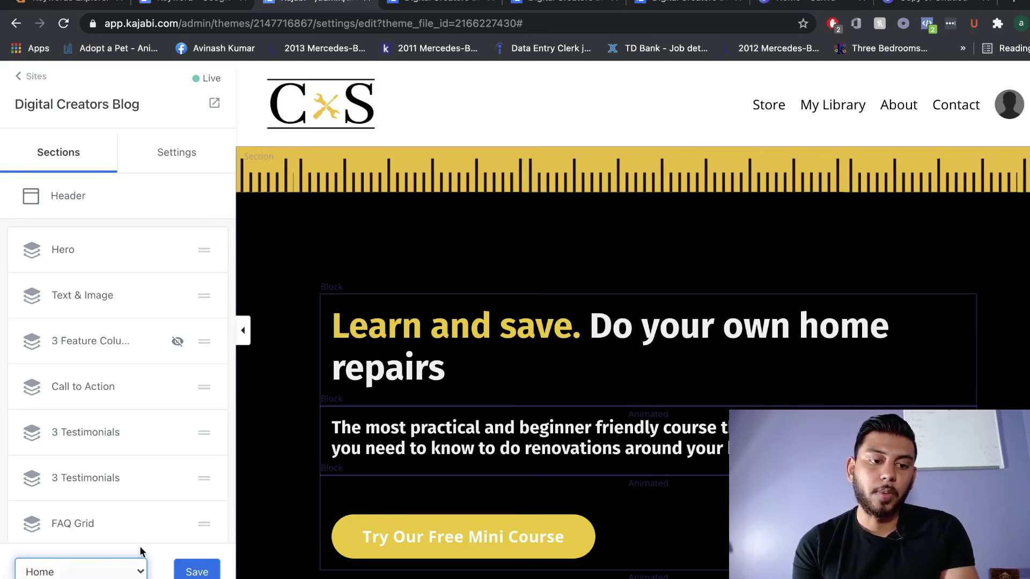
pyautogui.click(122, 570)
pyautogui.click(124, 570)
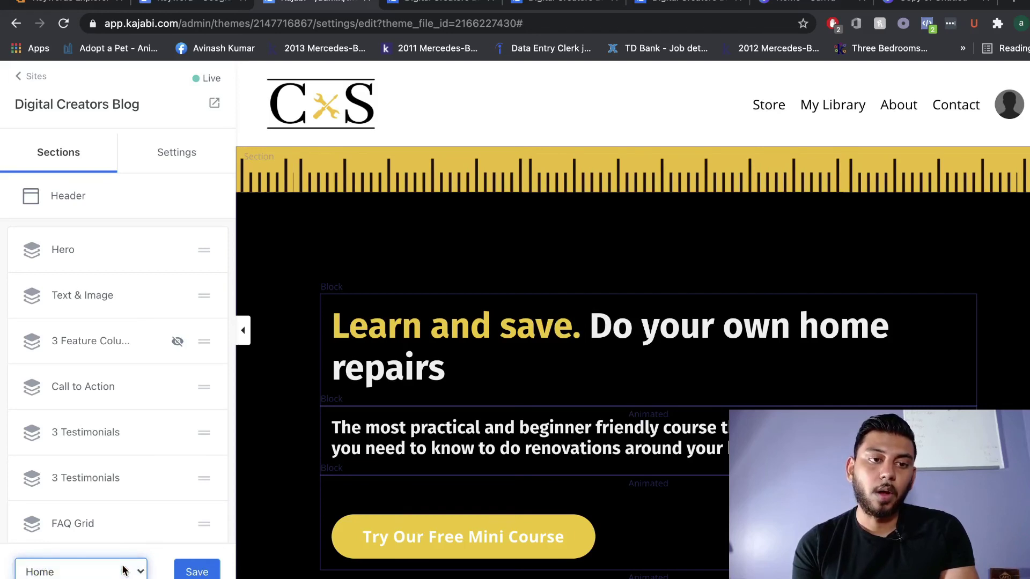
pyautogui.scroll(-2, 154, 472)
pyautogui.click(97, 569)
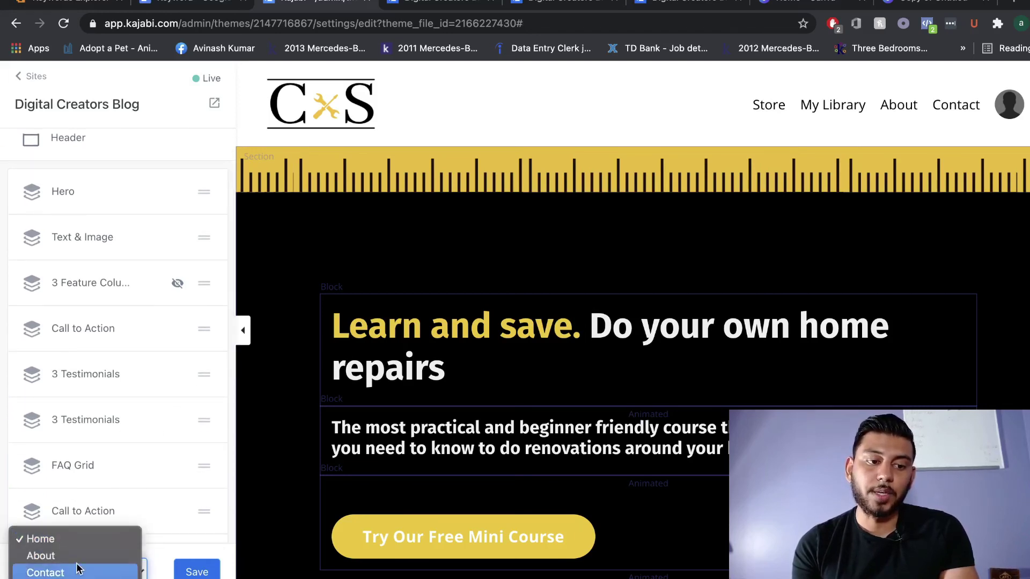
pyautogui.click(48, 539)
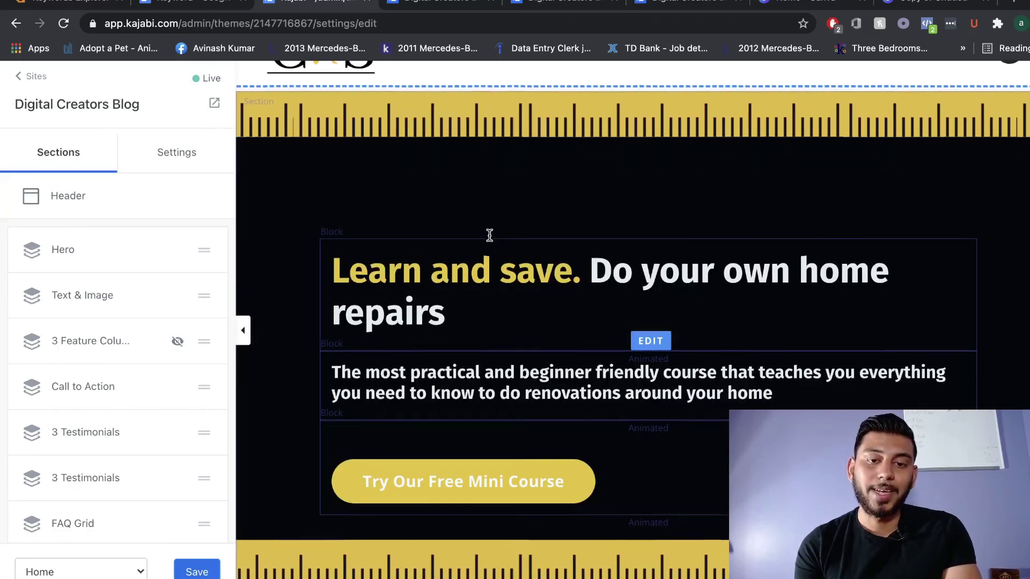
# - Examine the customized home page at full width from the Hero through the course features, membership, testimonials and FAQ sections
pyautogui.scroll(-1, 489, 235)
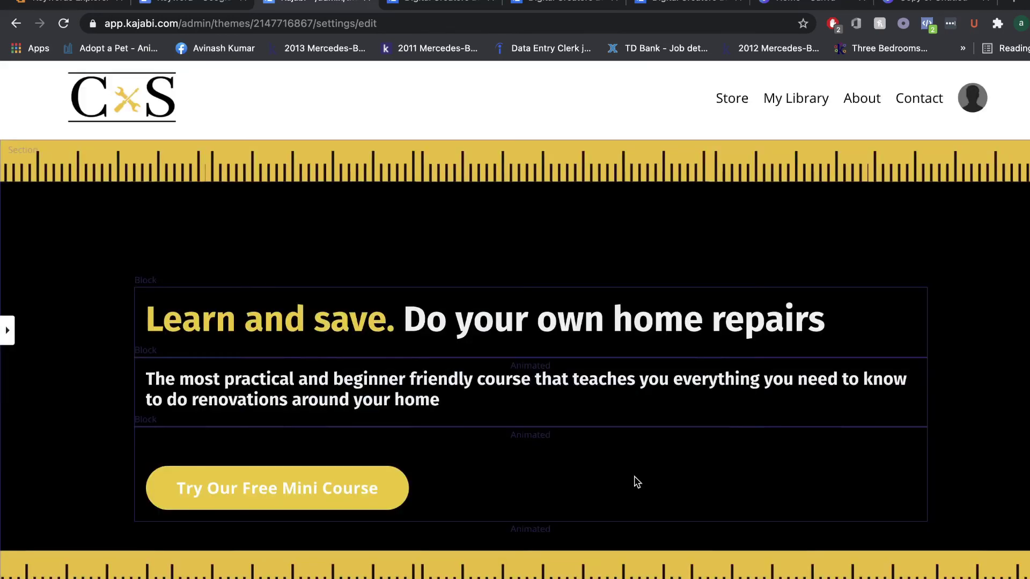
pyautogui.scroll(-10, 636, 481)
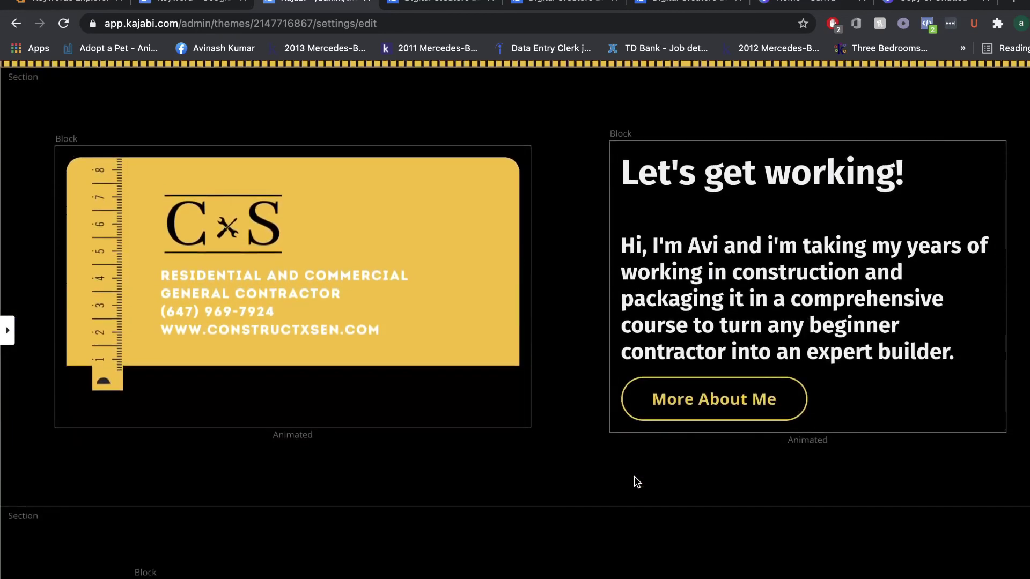
pyautogui.scroll(-7, 635, 481)
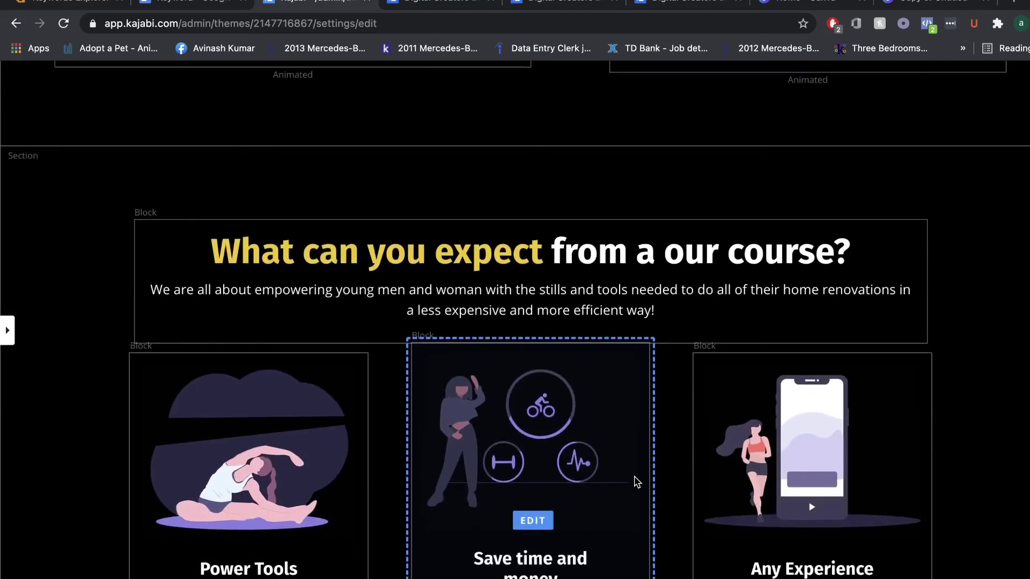
pyautogui.scroll(-7, 635, 482)
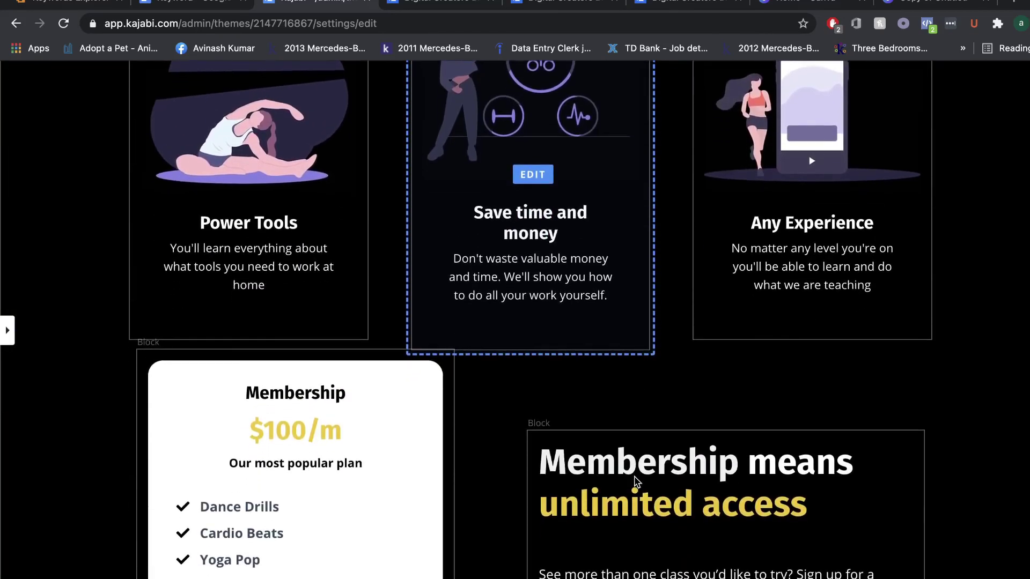
pyautogui.scroll(-10, 635, 481)
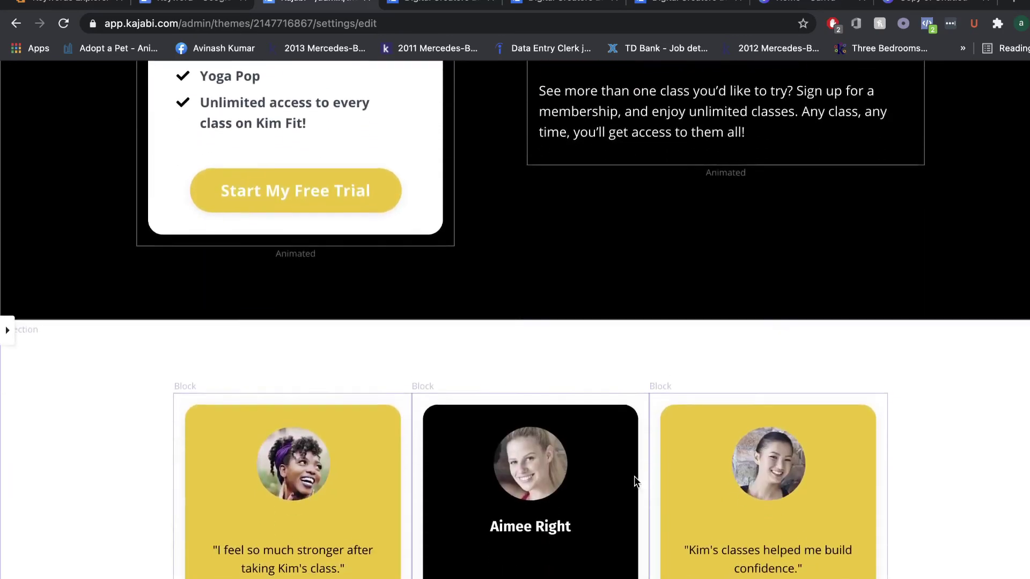
pyautogui.scroll(-10, 636, 481)
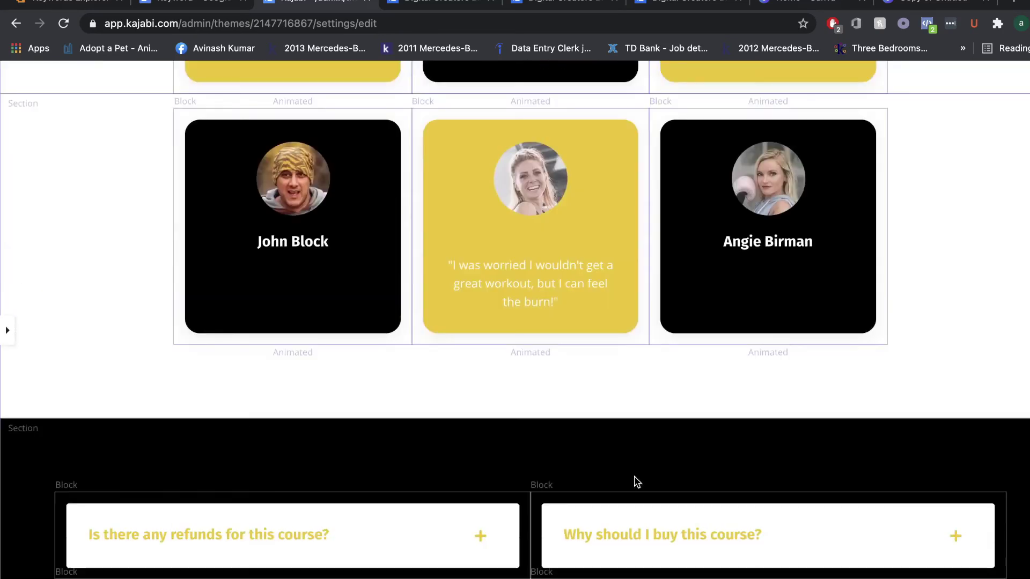
pyautogui.scroll(-3, 636, 481)
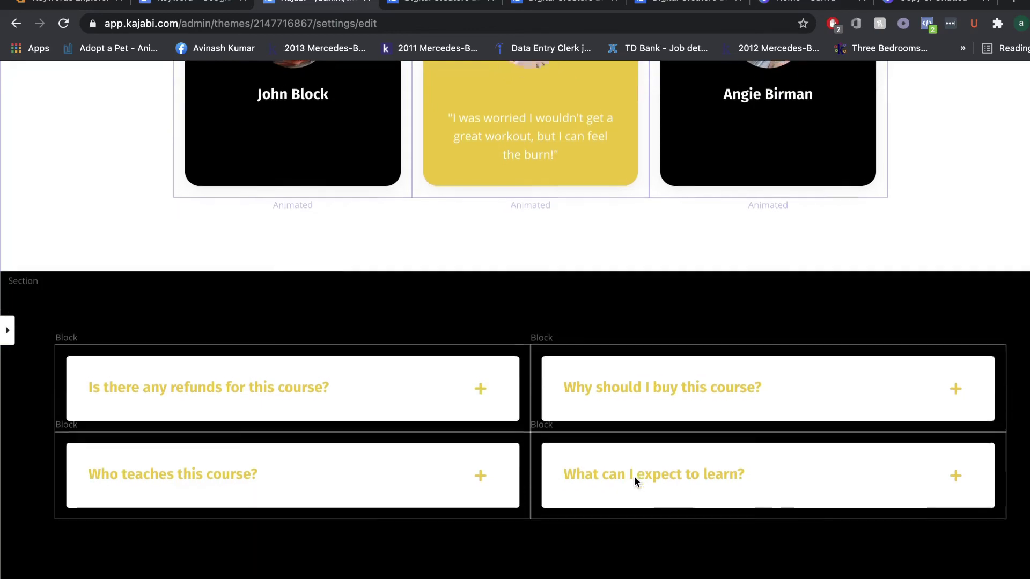
pyautogui.scroll(20, 634, 477)
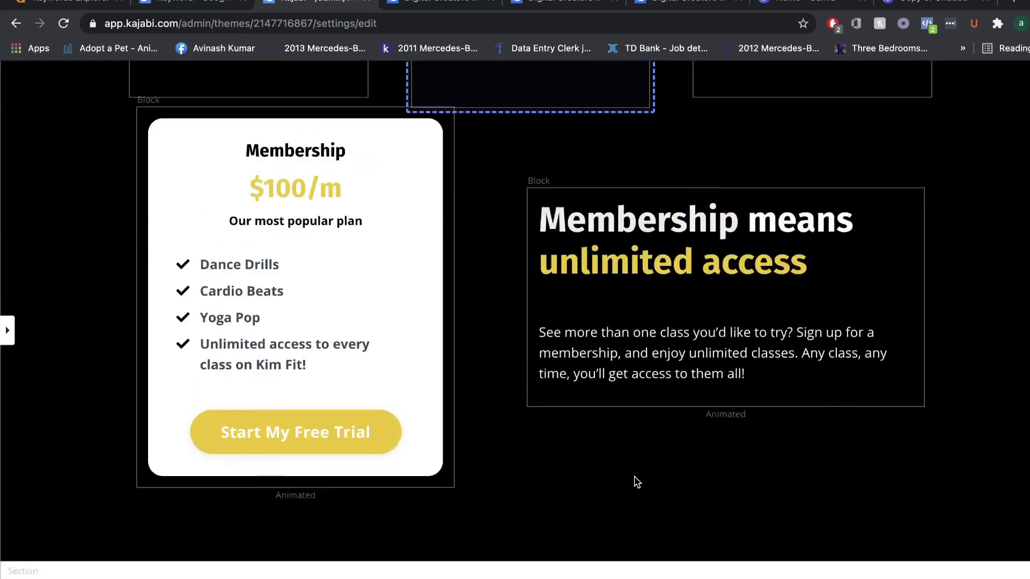